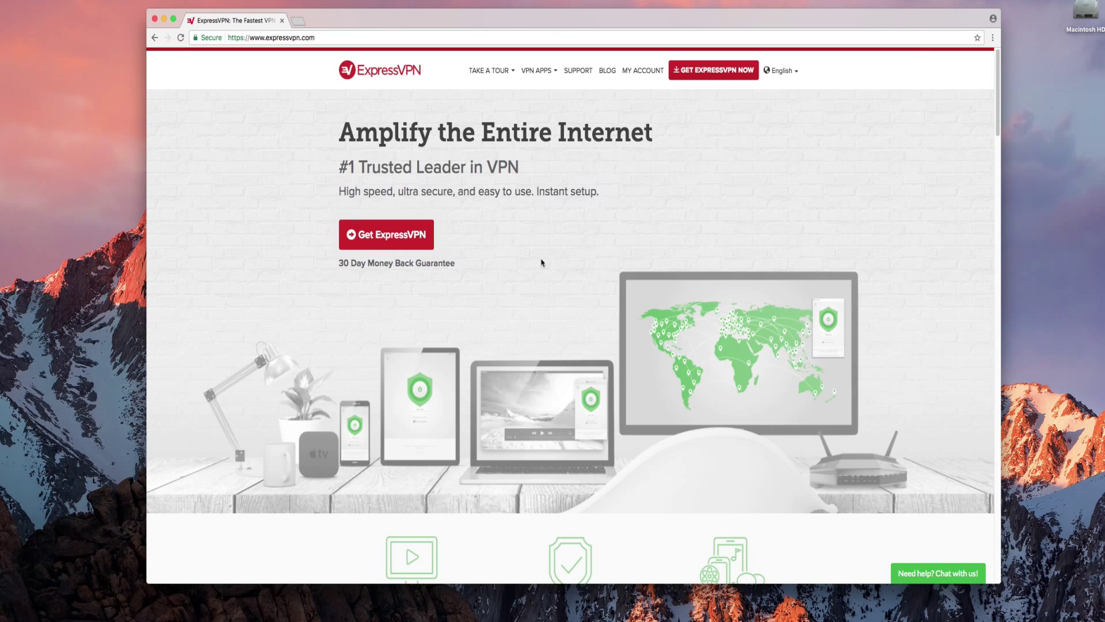
# - Sign in to the ExpressVPN account with the account e-mail and password
pyautogui.click(639, 74)
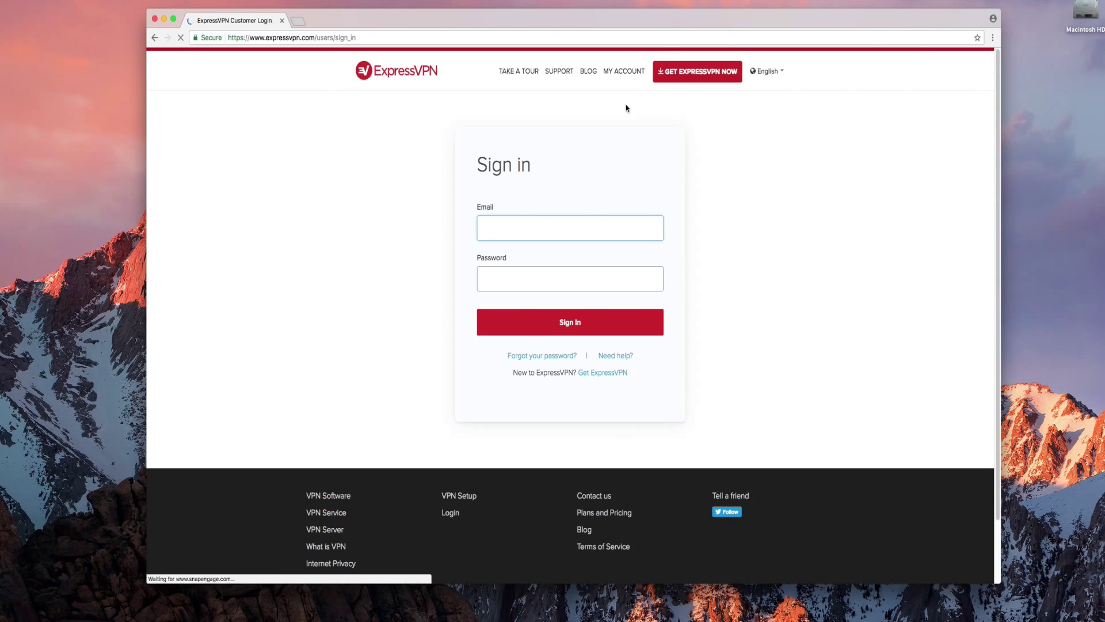
pyautogui.press('Tab')
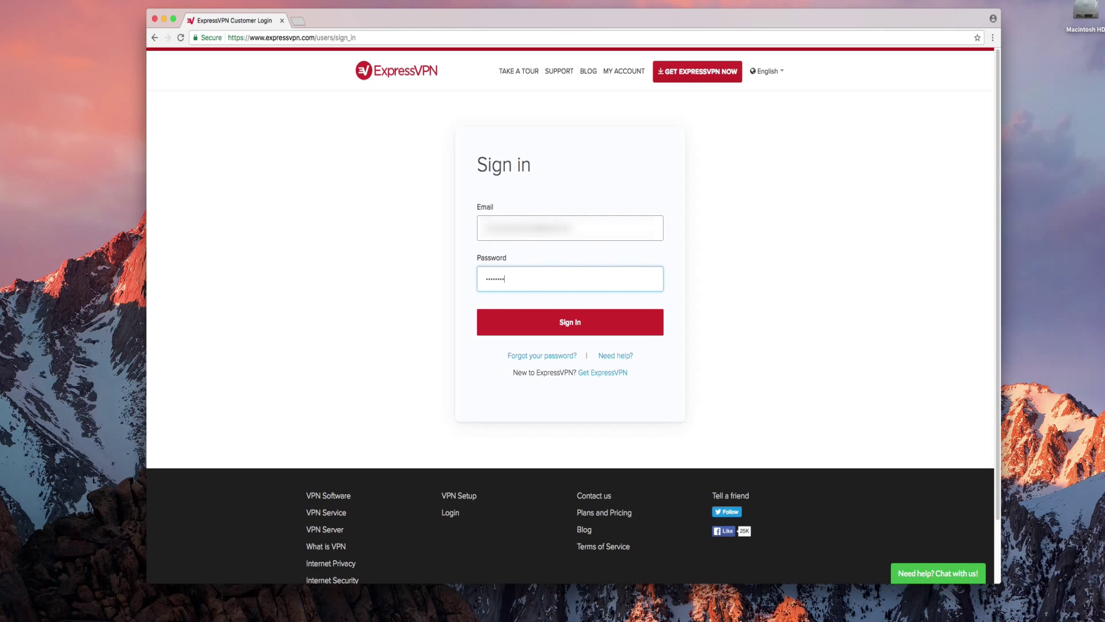
pyautogui.click(585, 322)
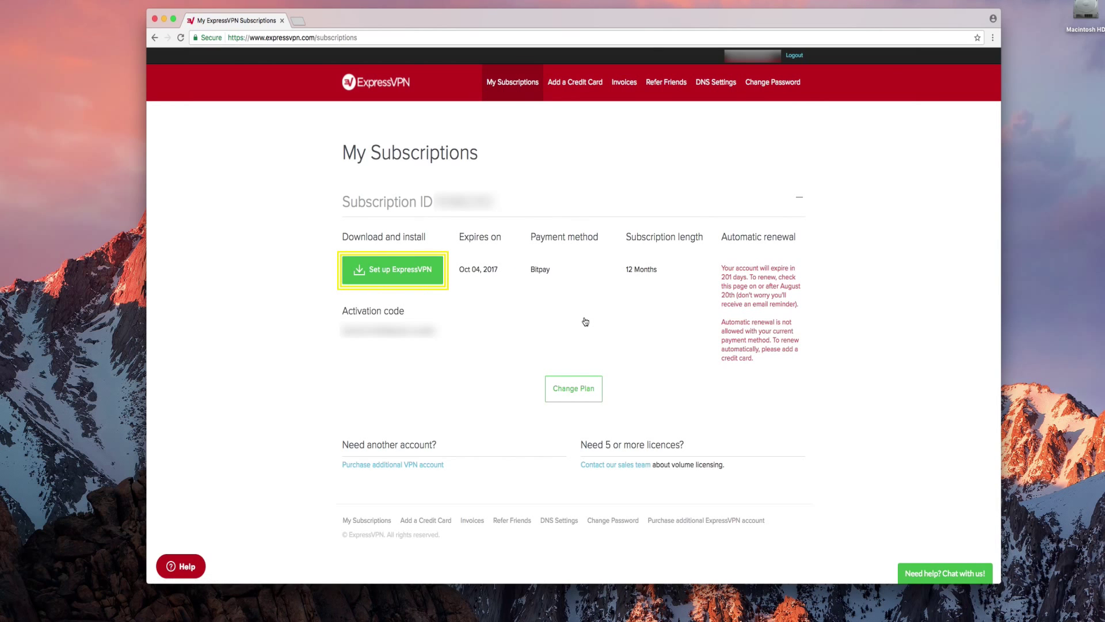
# - Choose router setup for Tomato and display the OpenVPN manual configuration username and password
pyautogui.click(401, 271)
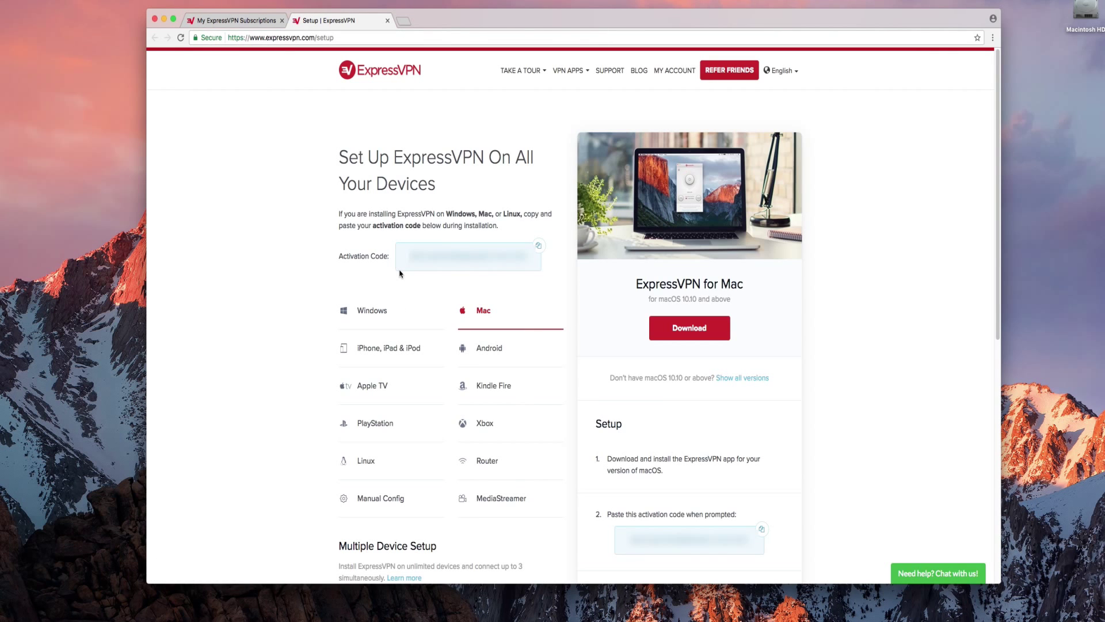
pyautogui.click(489, 470)
pyautogui.click(633, 393)
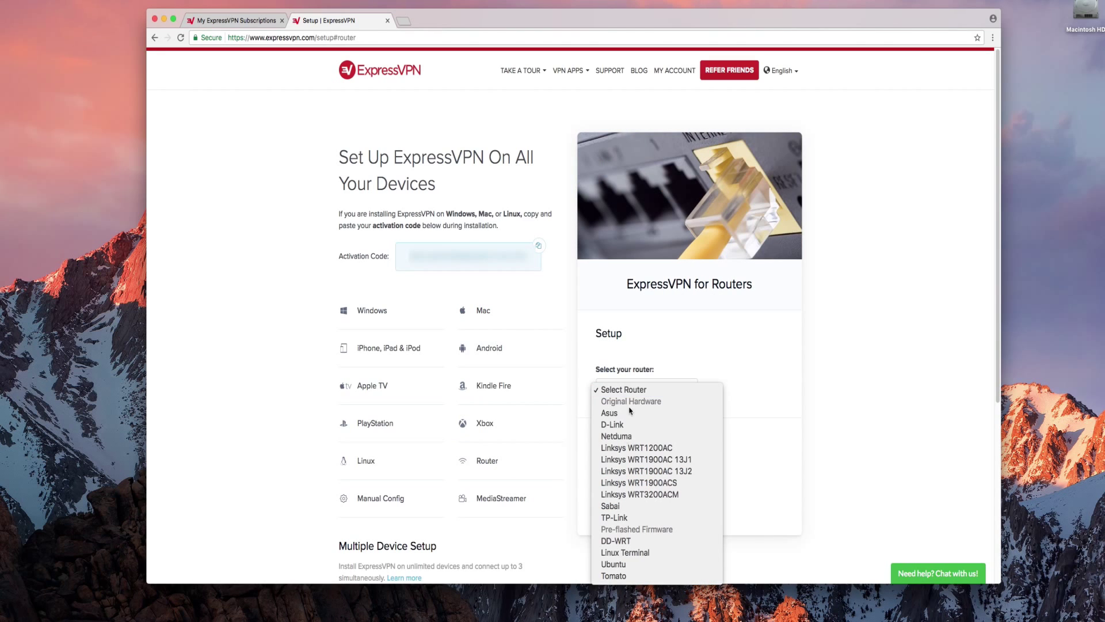
pyautogui.click(623, 576)
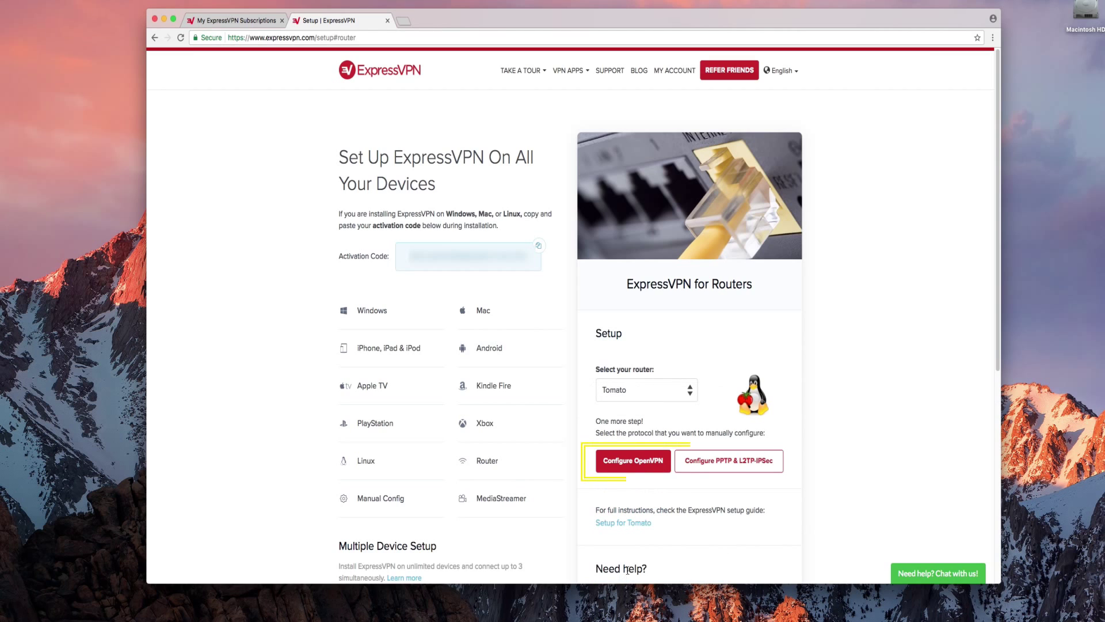
pyautogui.click(636, 463)
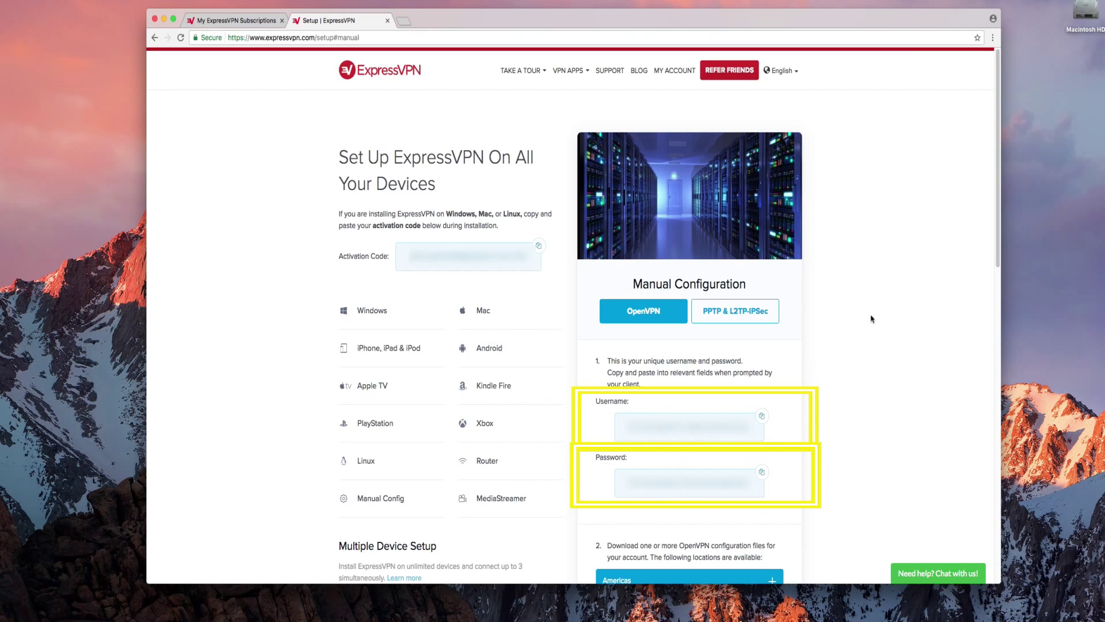
# - Download the USA - Los Angeles .ovpn file from the Americas list and drag it onto the desktop
pyautogui.moveTo(997, 237); pyautogui.dragTo(992, 308)
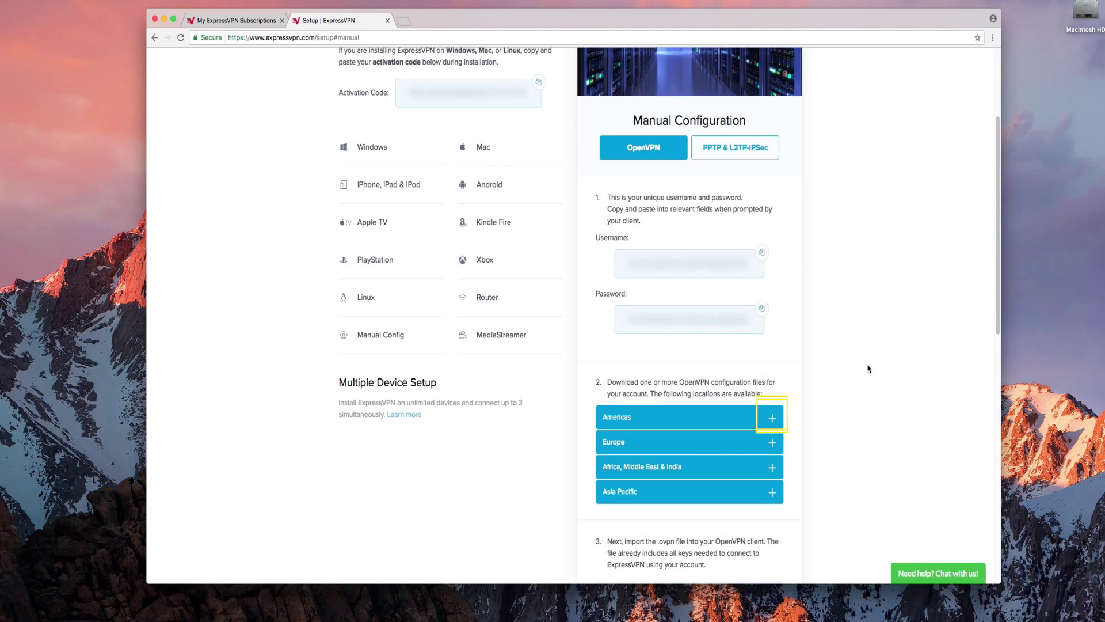
pyautogui.click(772, 418)
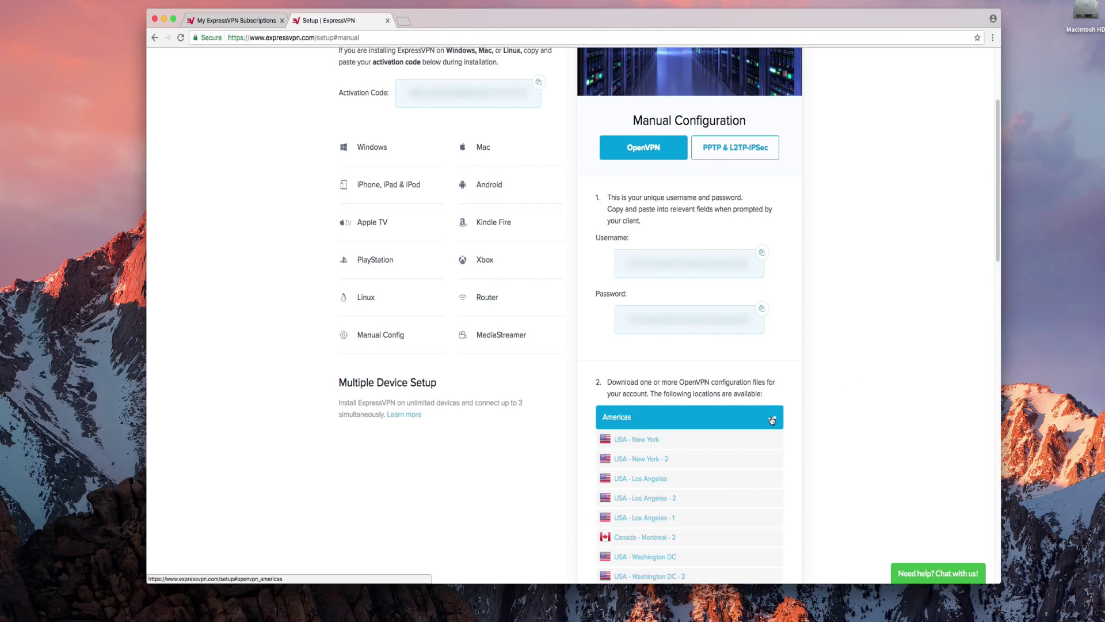
pyautogui.click(655, 480)
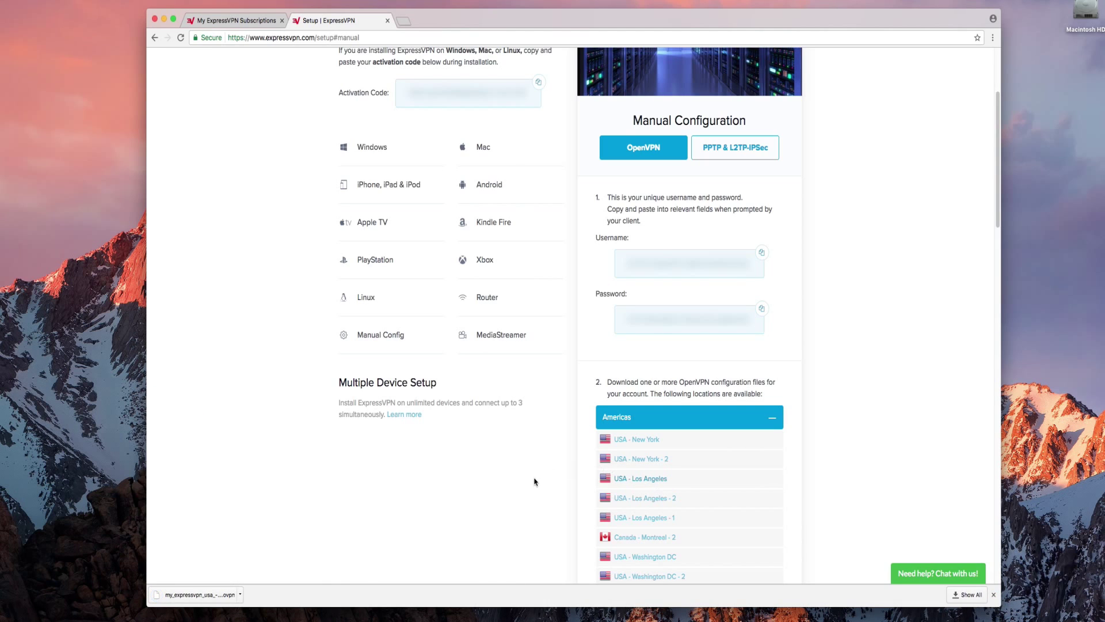
pyautogui.moveTo(199, 592); pyautogui.dragTo(1067, 166)
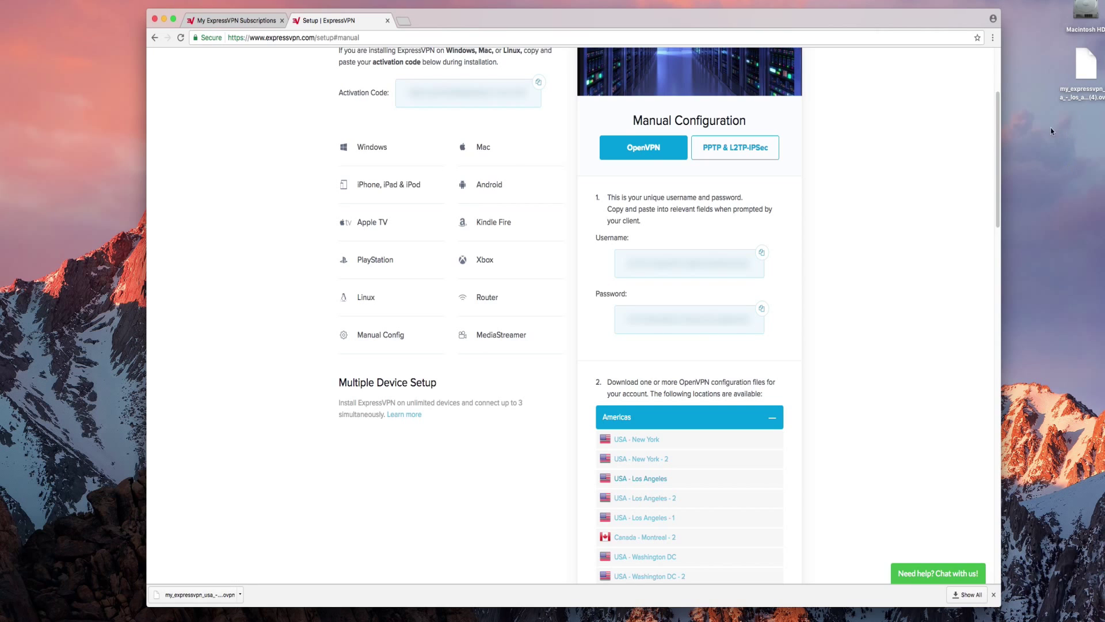
# - In a new tab, log in to the router at 192.168.2.1 with username admin and the router password
pyautogui.click(404, 22)
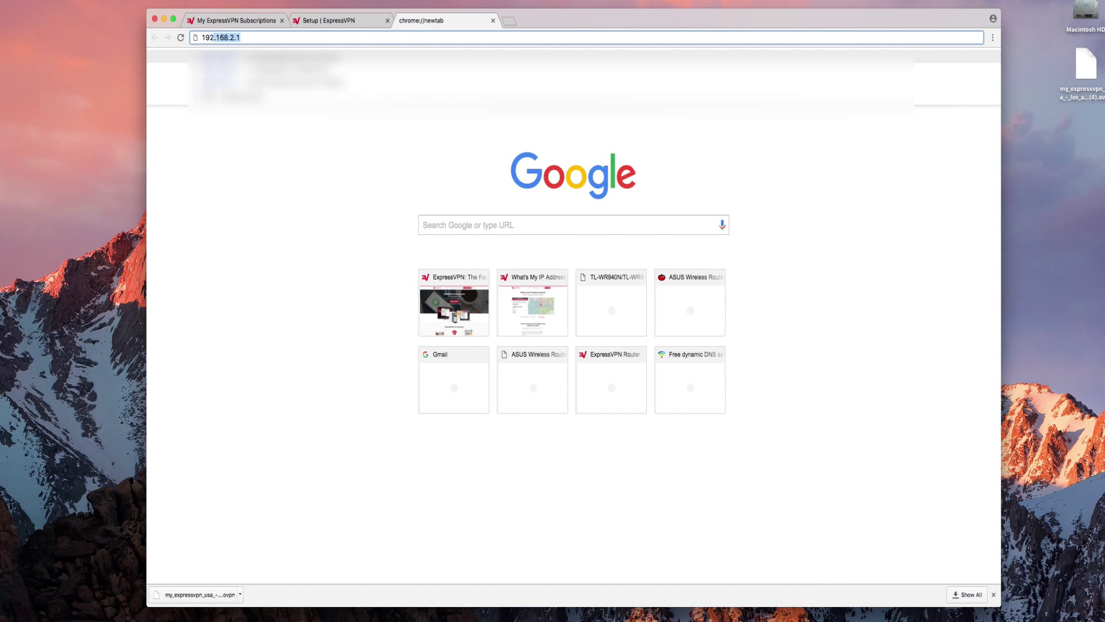
pyautogui.write('.168.2.1')
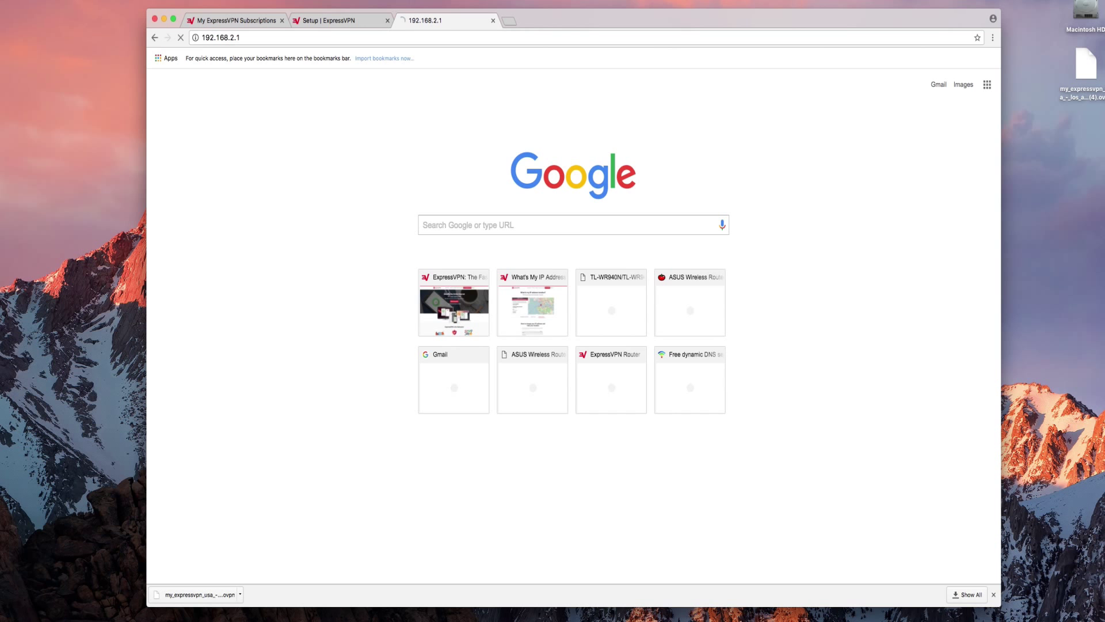
pyautogui.write('admin')
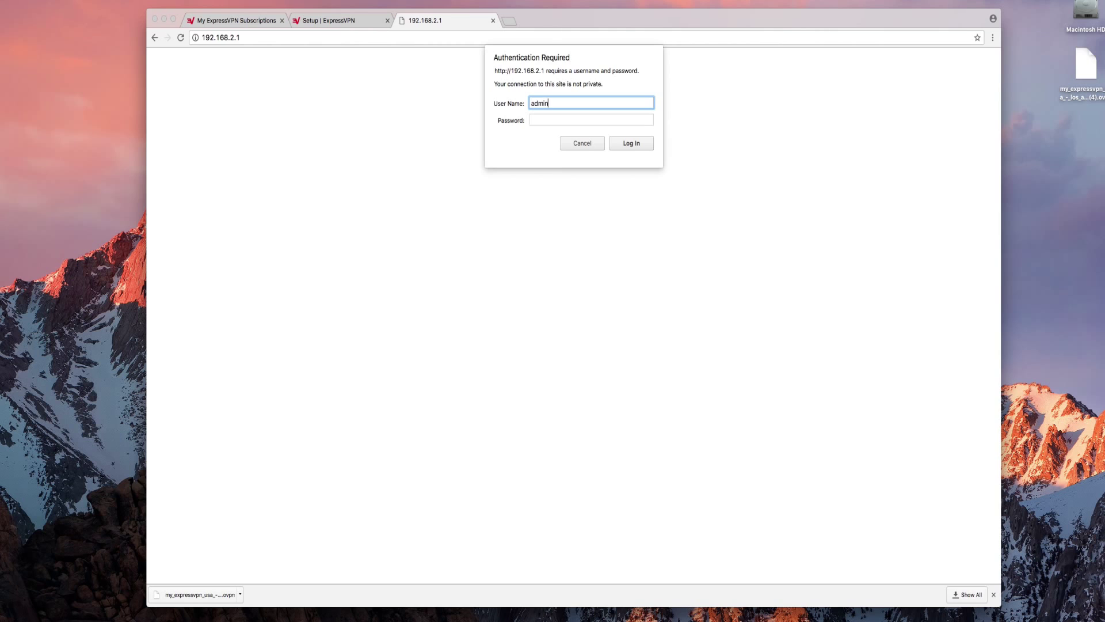
pyautogui.press('Tab')
pyautogui.write('•••••')
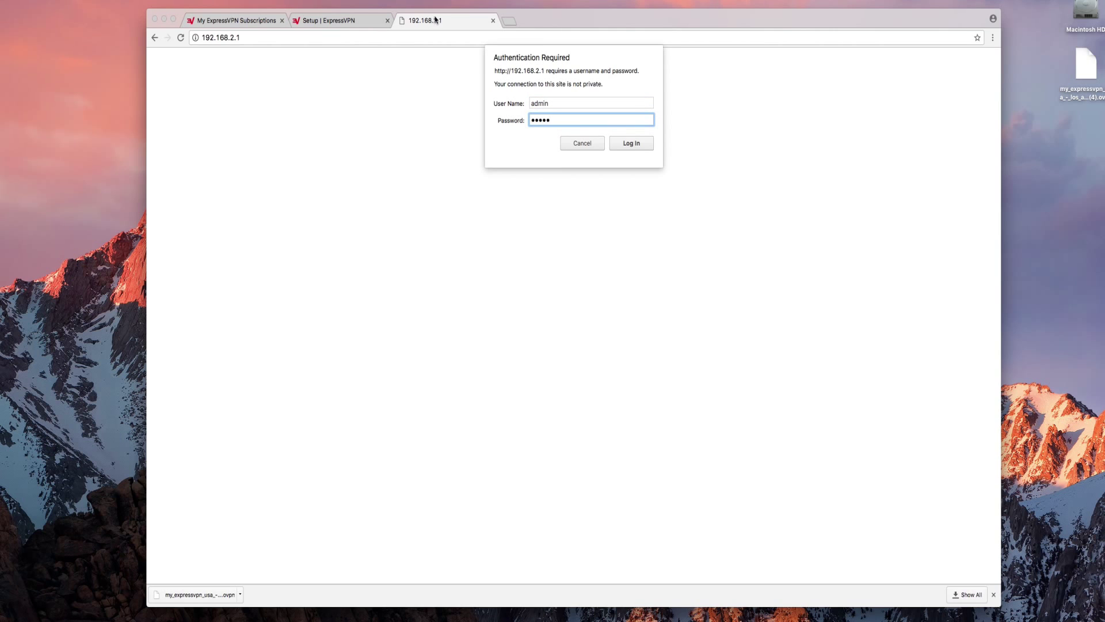
pyautogui.click(628, 142)
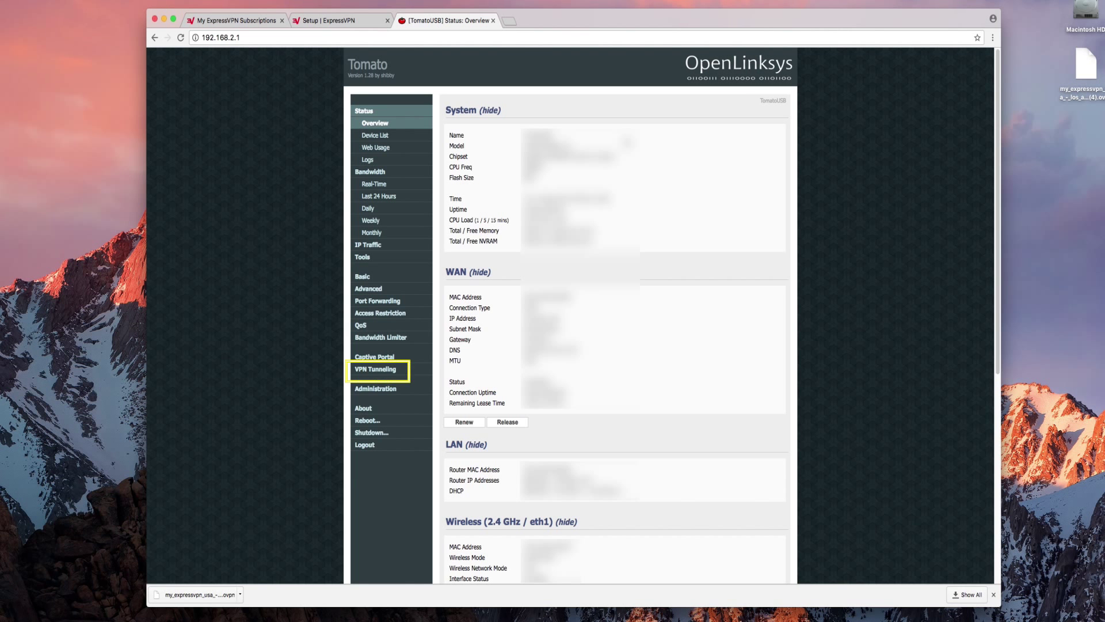
# - Open VPN Tunneling > OpenVPN Client and enable Start with WAN for Client 1
pyautogui.click(380, 372)
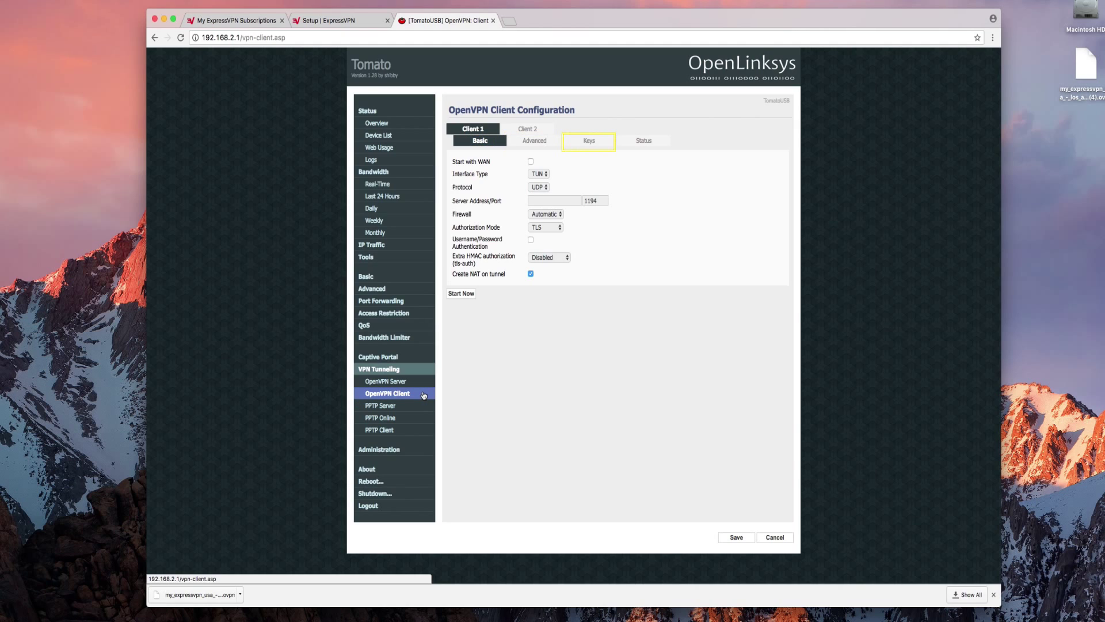
pyautogui.click(531, 161)
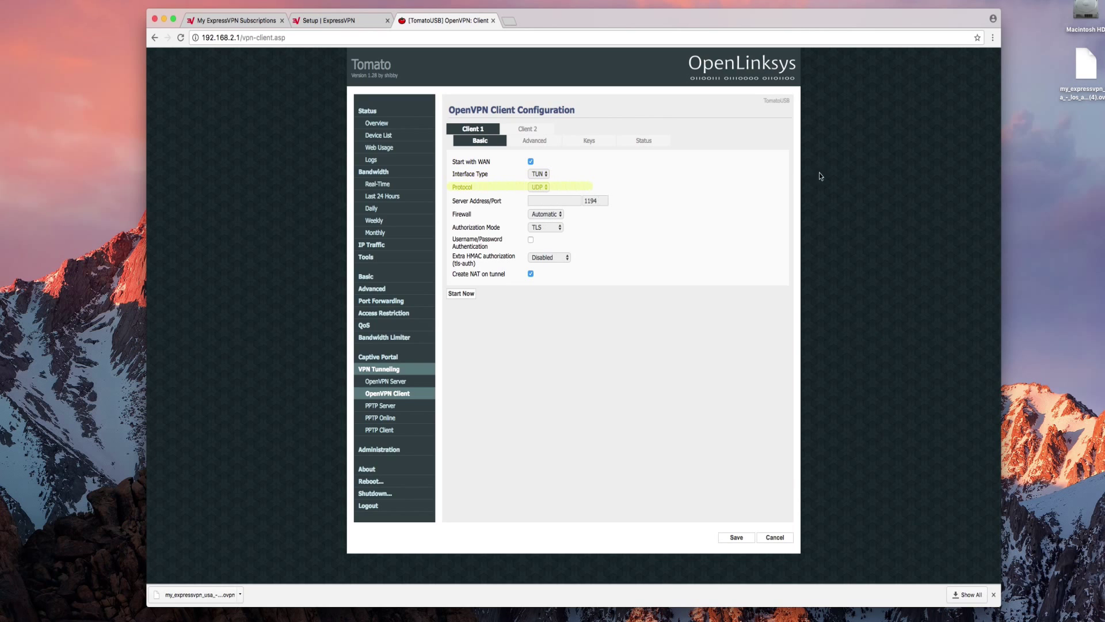
# - Open the downloaded .ovpn file in a text editor and copy the remote server host
pyautogui.doubleClick(1085, 66)
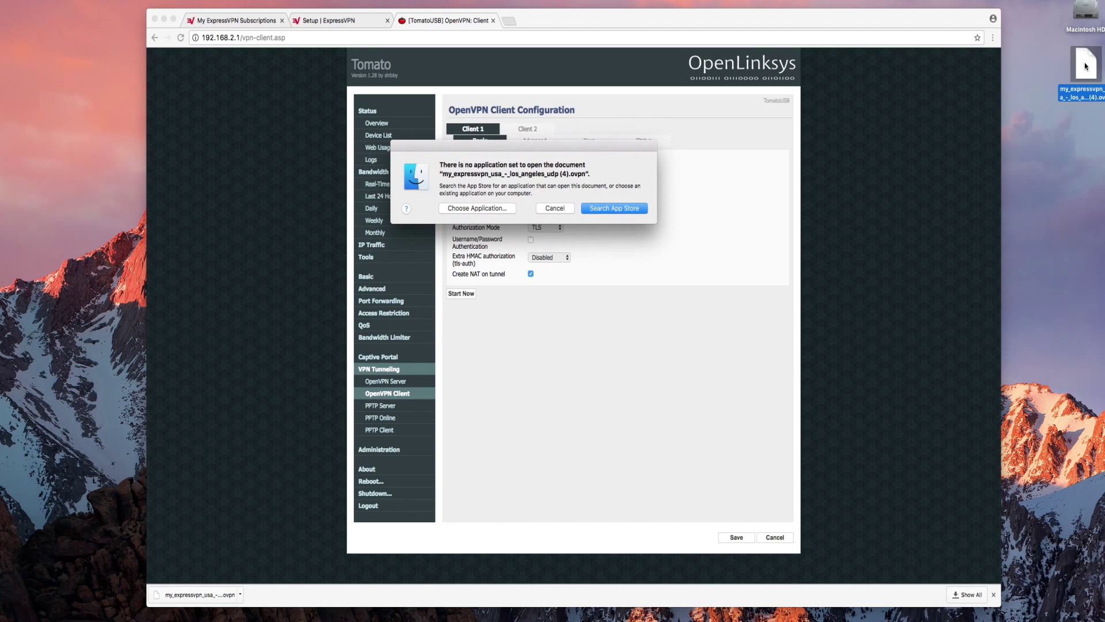
pyautogui.click(477, 208)
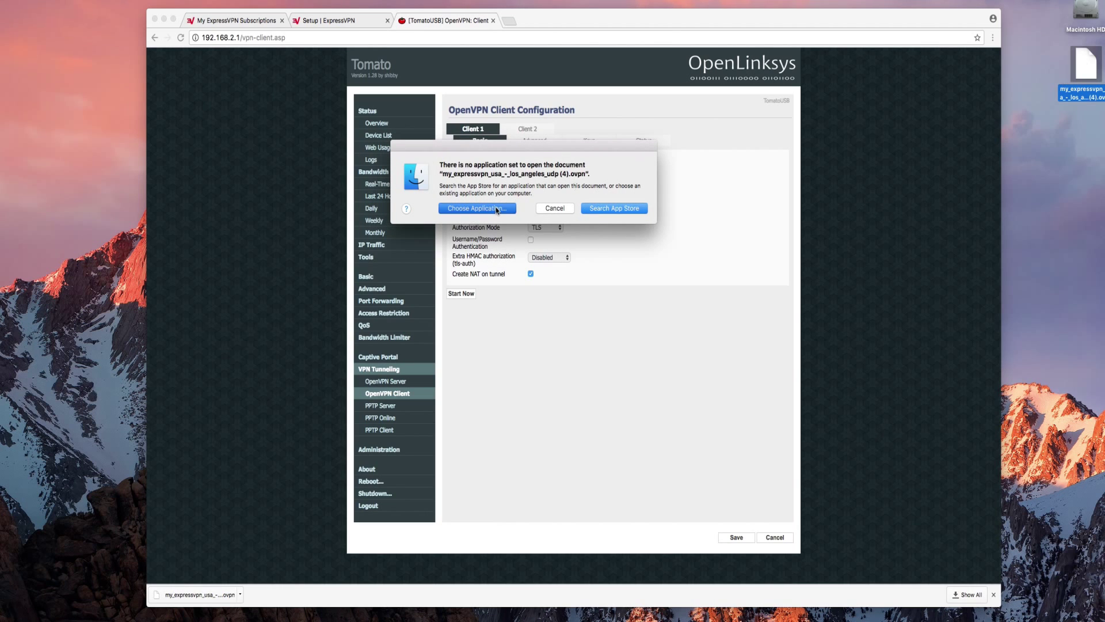
pyautogui.moveTo(513, 172); pyautogui.dragTo(515, 247)
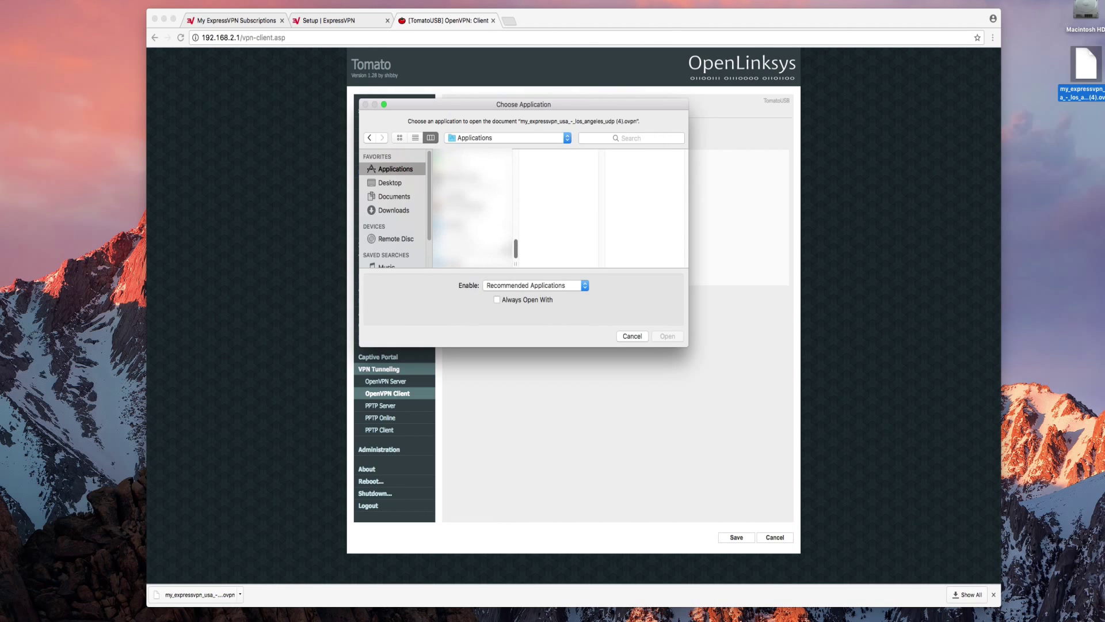
pyautogui.click(466, 199)
pyautogui.click(671, 336)
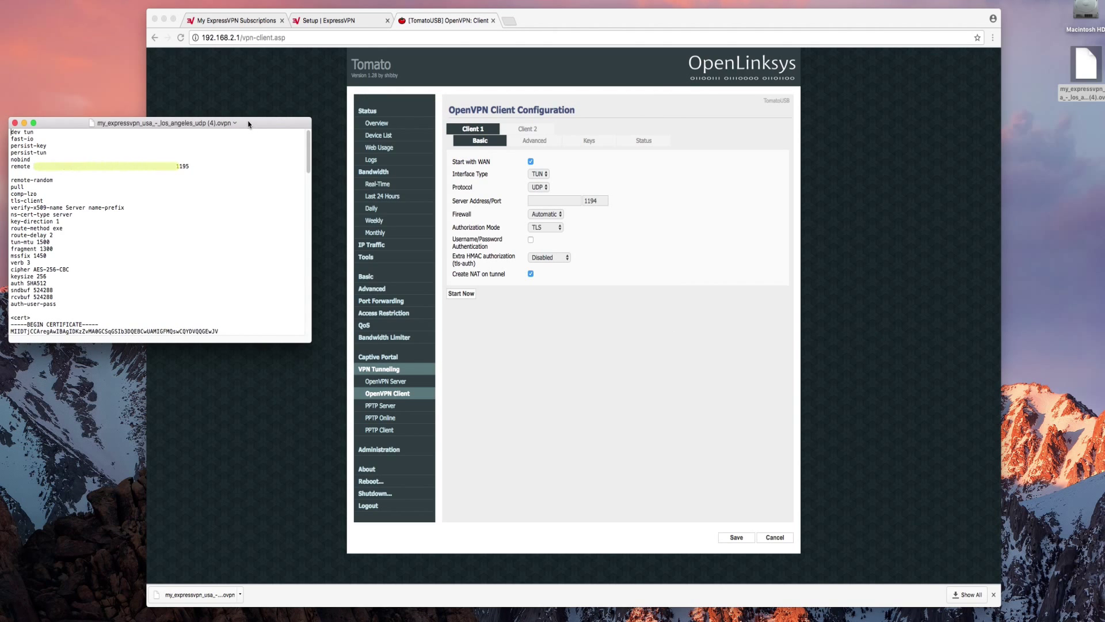
pyautogui.tripleClick(157, 165)
pyautogui.click(34, 167)
pyautogui.doubleClick(82, 167)
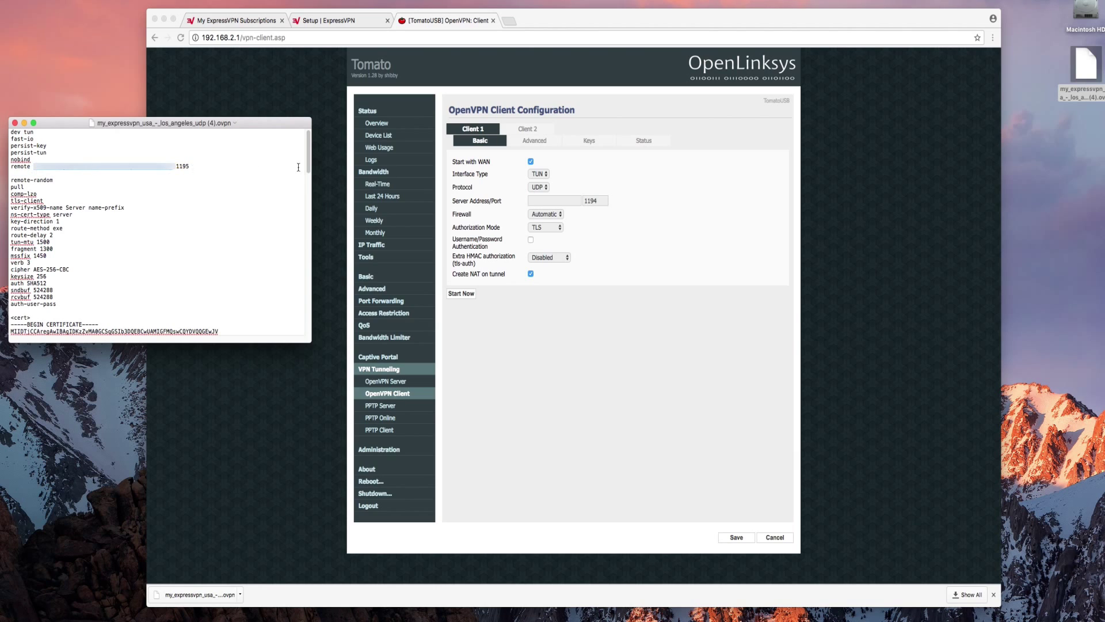
# - Paste the host as Client 1's Server Address, set port 1195, and enable Username/Password Authentication
pyautogui.click(548, 200)
pyautogui.click(548, 199)
pyautogui.press('super+v')
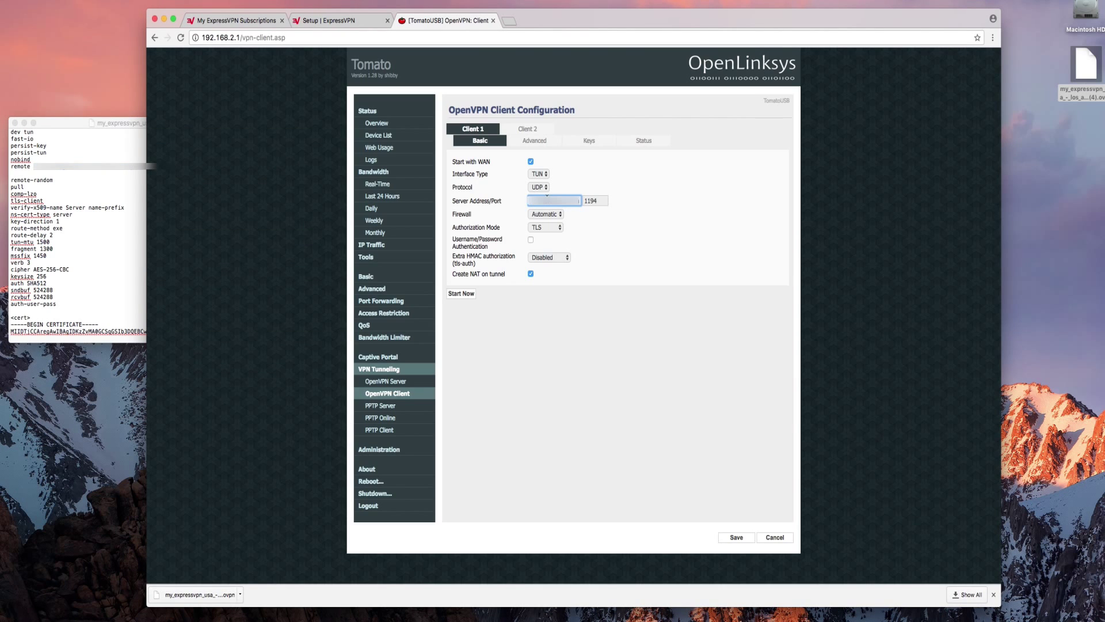
pyautogui.click(602, 199)
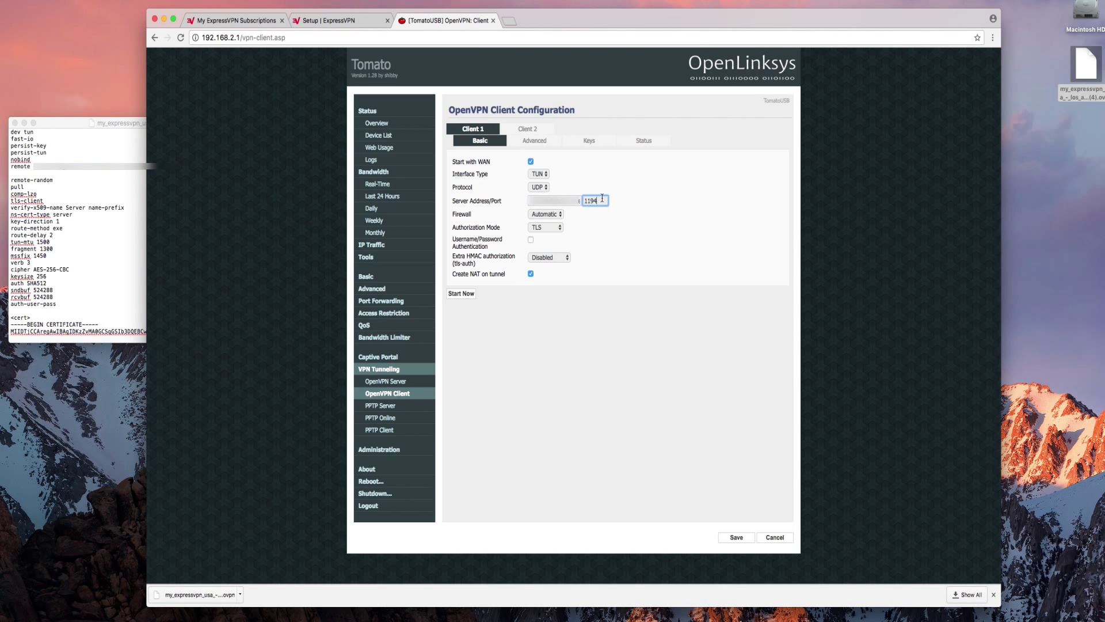
pyautogui.write('5')
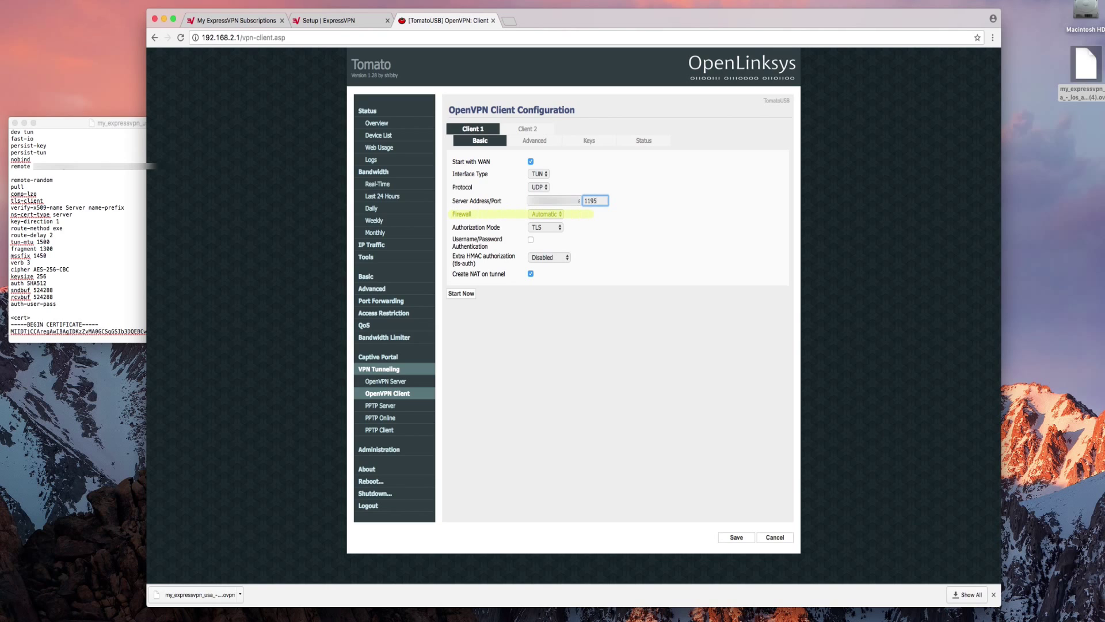
pyautogui.click(606, 224)
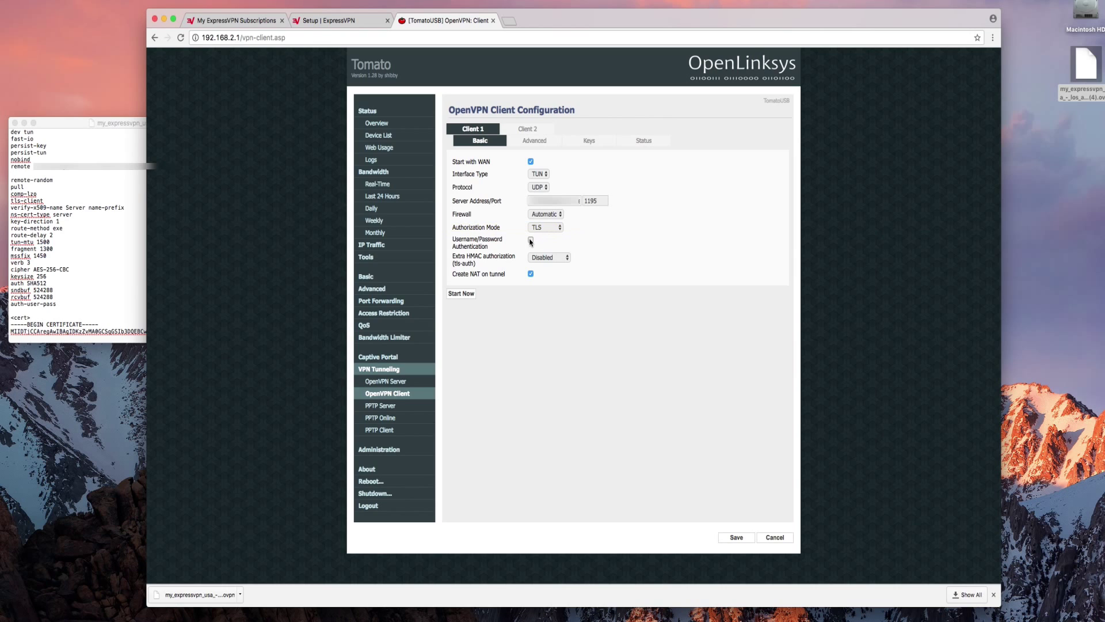
pyautogui.click(530, 240)
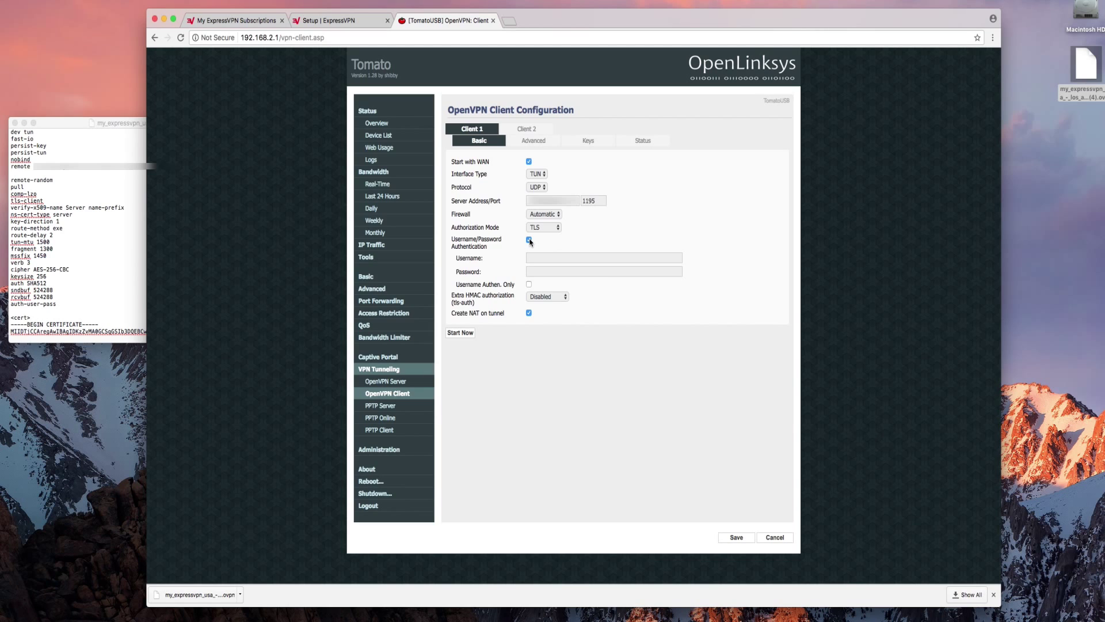
# - Copy the ExpressVPN account username and password into Client 1's Username and Password fields
pyautogui.click(545, 257)
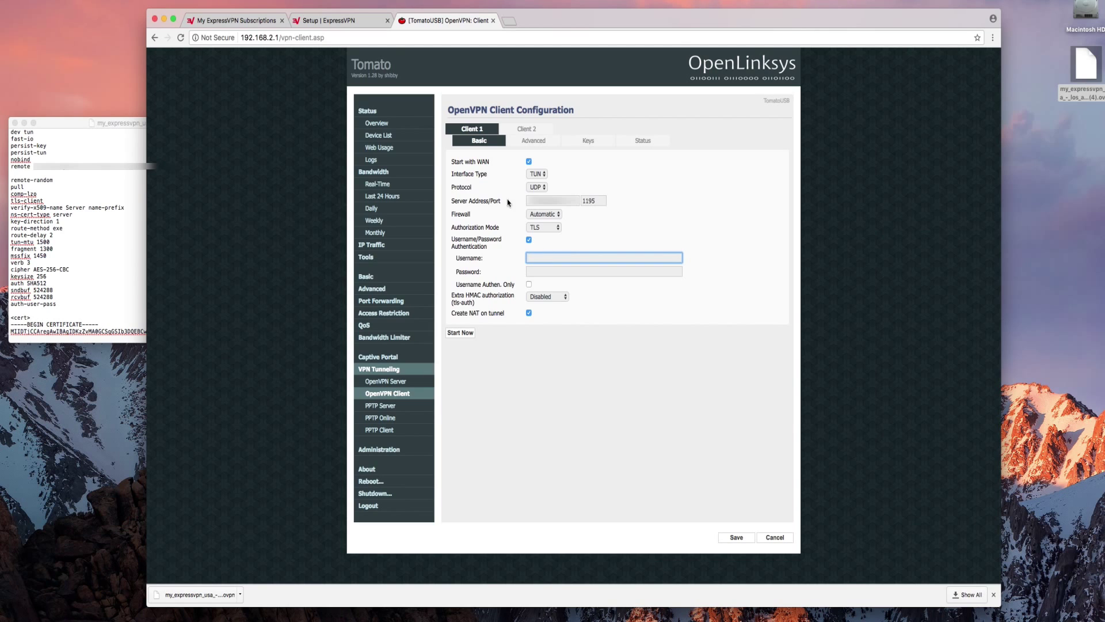
pyautogui.click(361, 25)
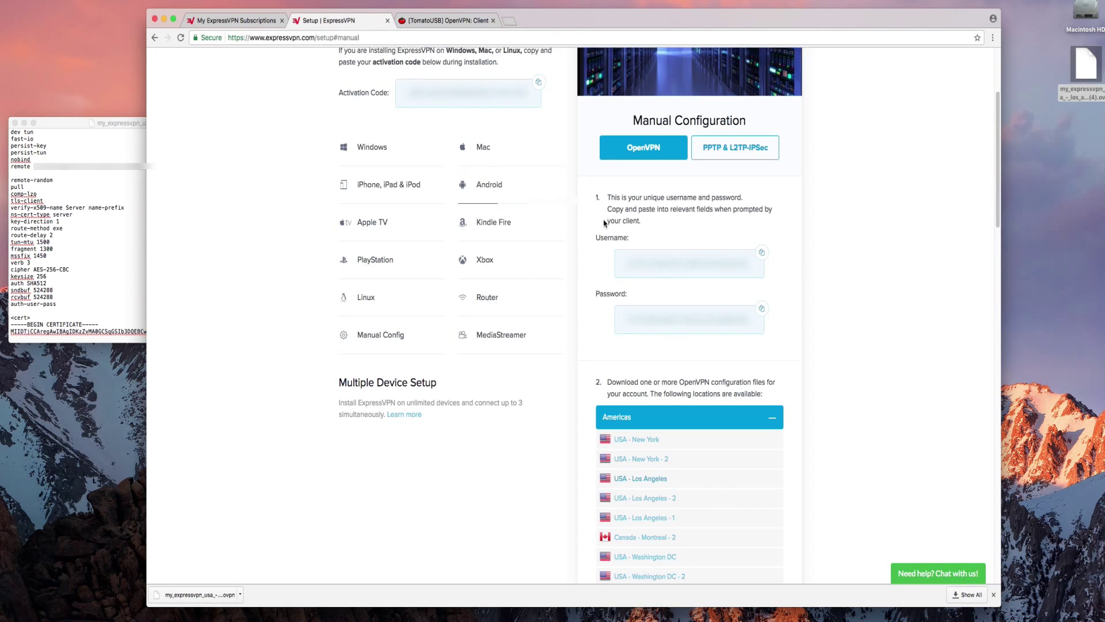
pyautogui.click(766, 256)
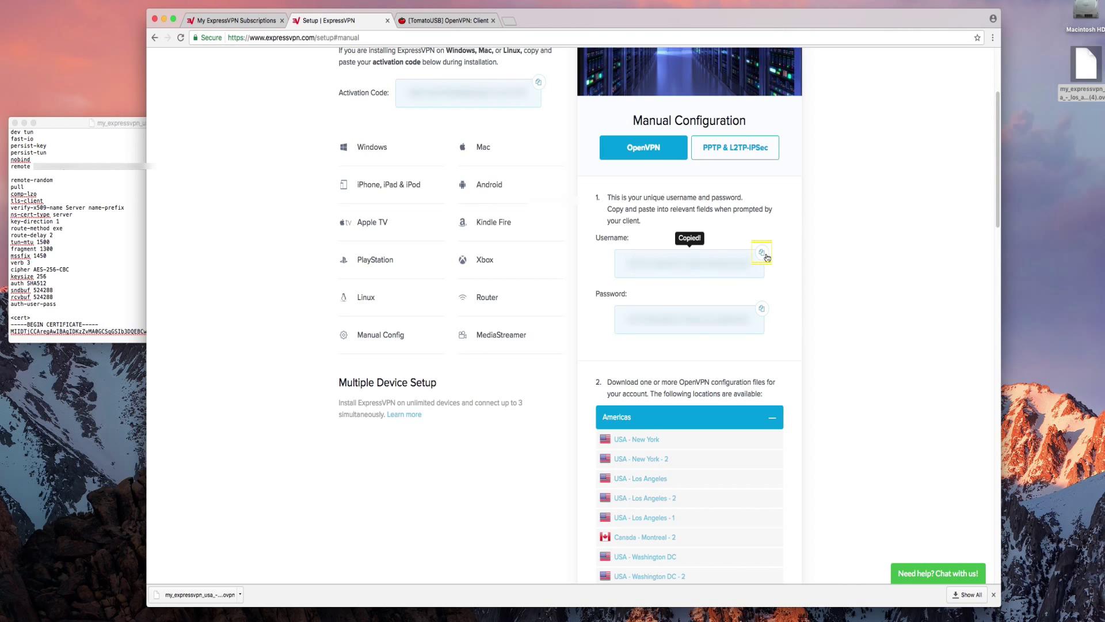
pyautogui.click(441, 23)
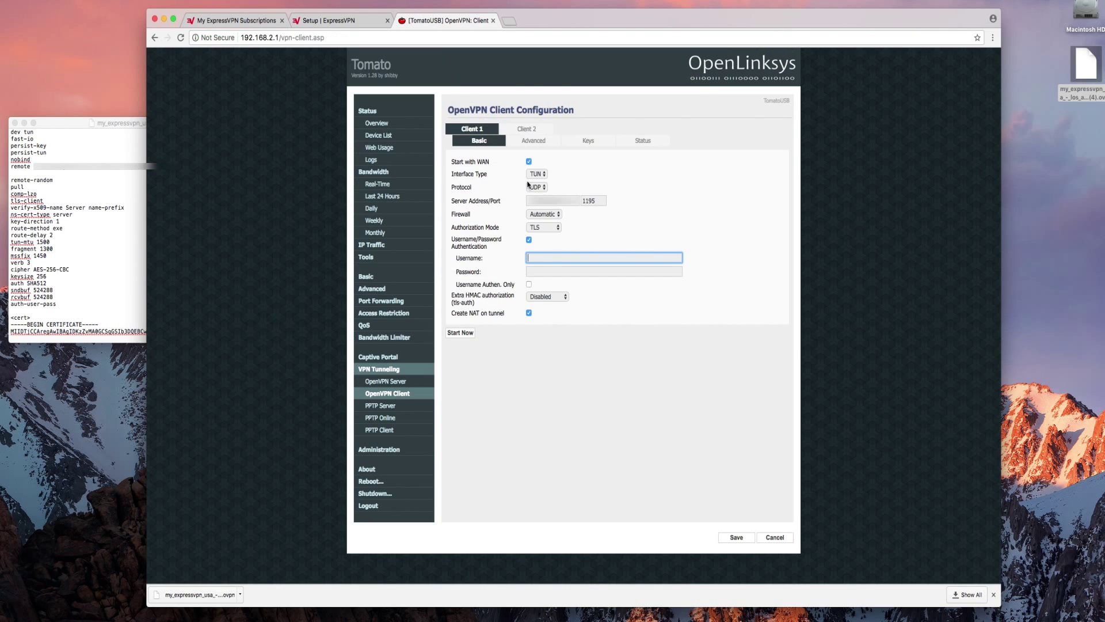
pyautogui.rightClick(548, 259)
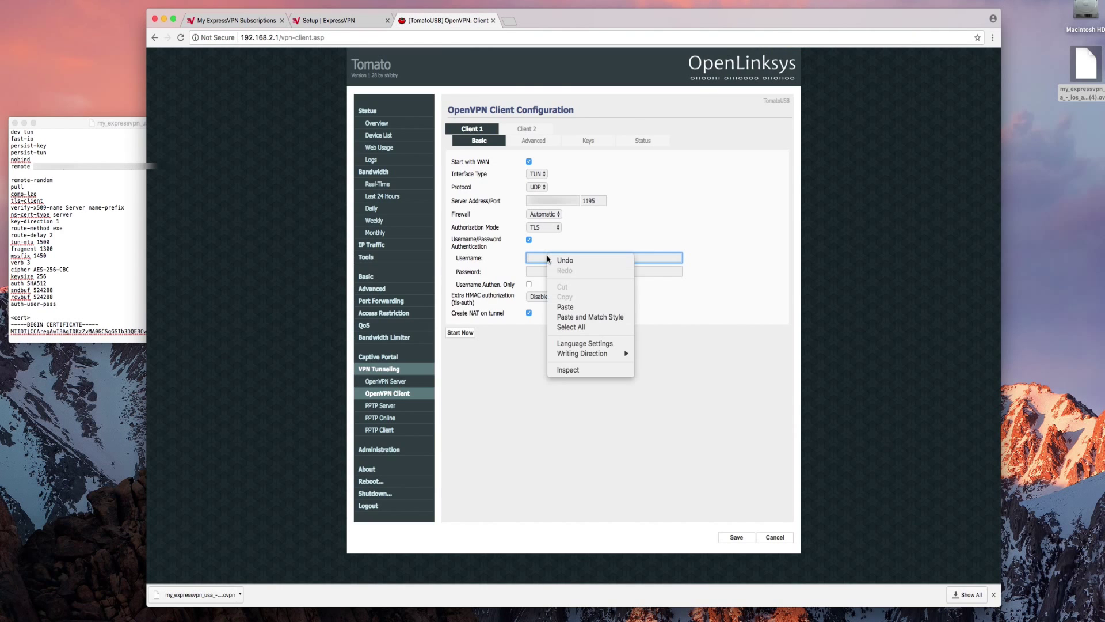
pyautogui.click(565, 307)
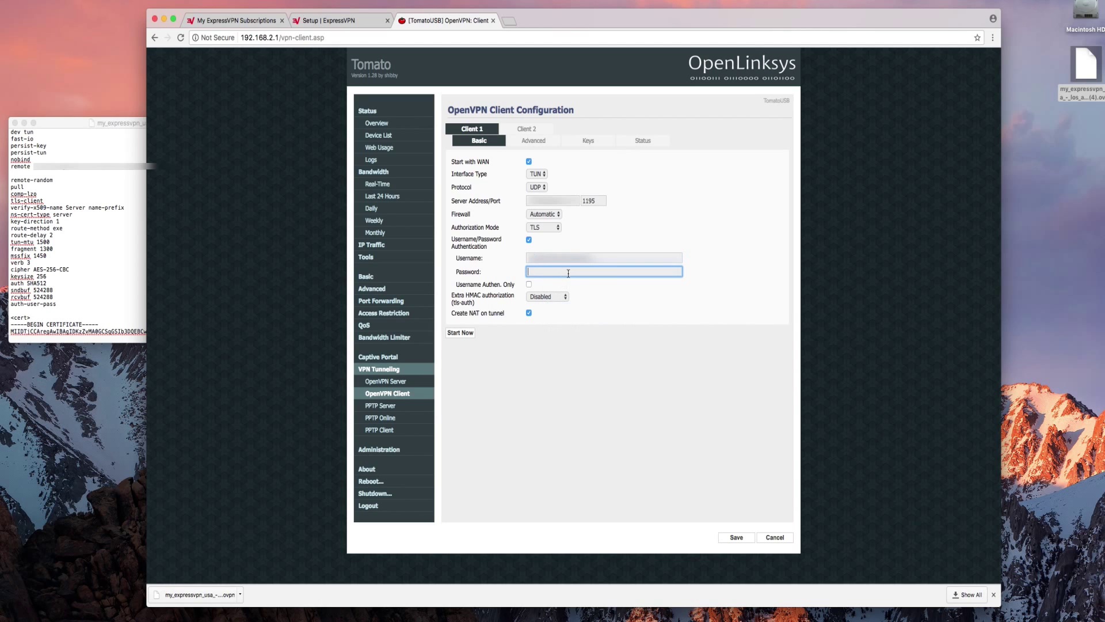
pyautogui.click(351, 22)
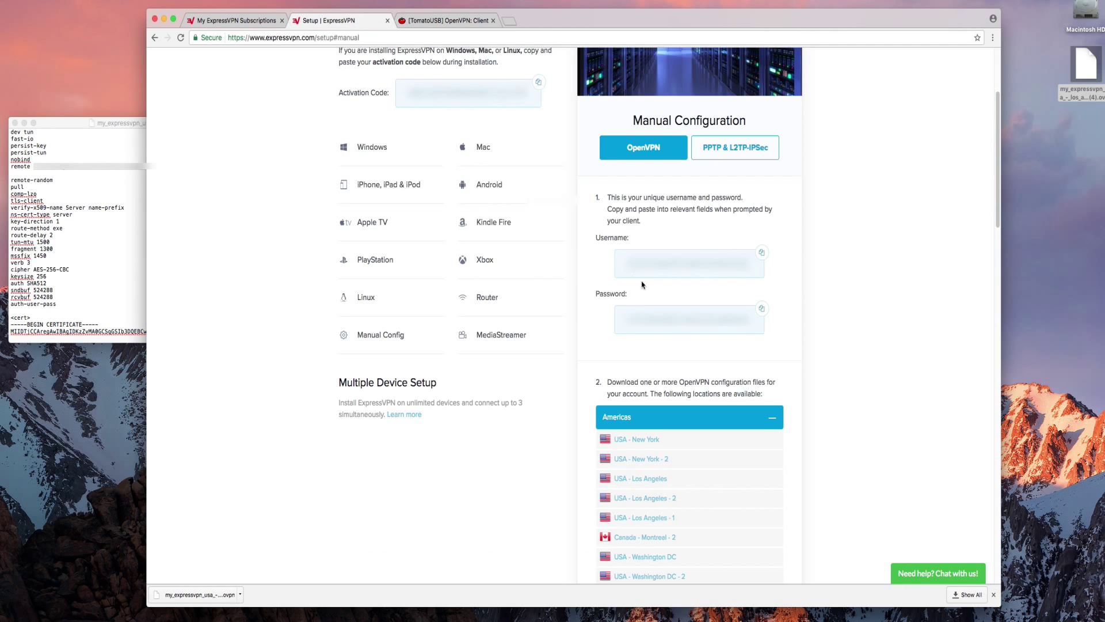
pyautogui.click(760, 309)
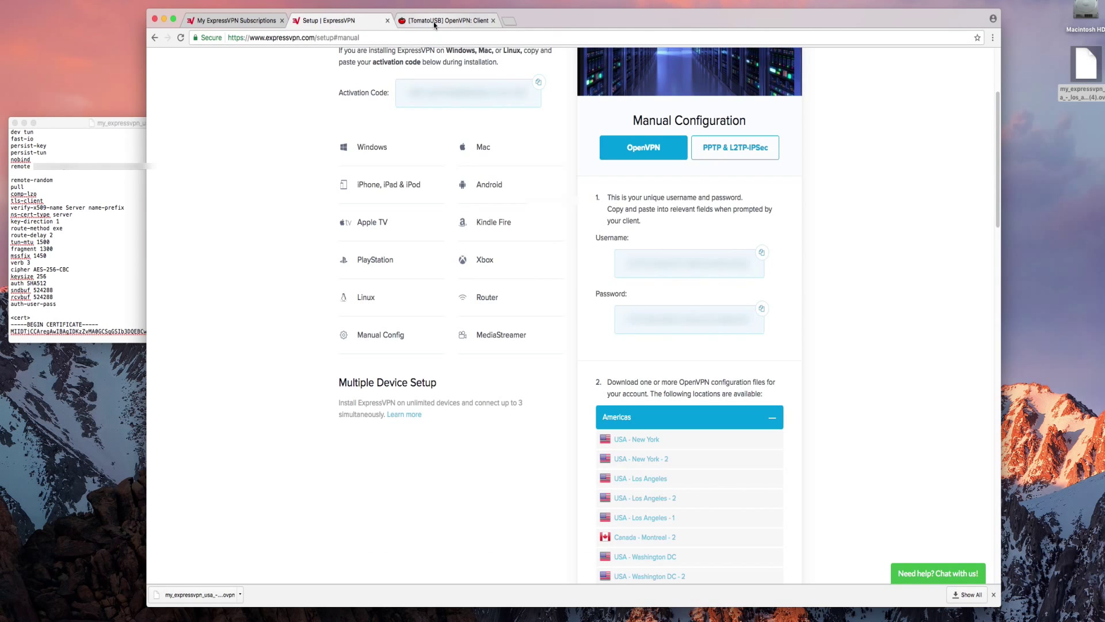
pyautogui.click(438, 22)
pyautogui.rightClick(555, 273)
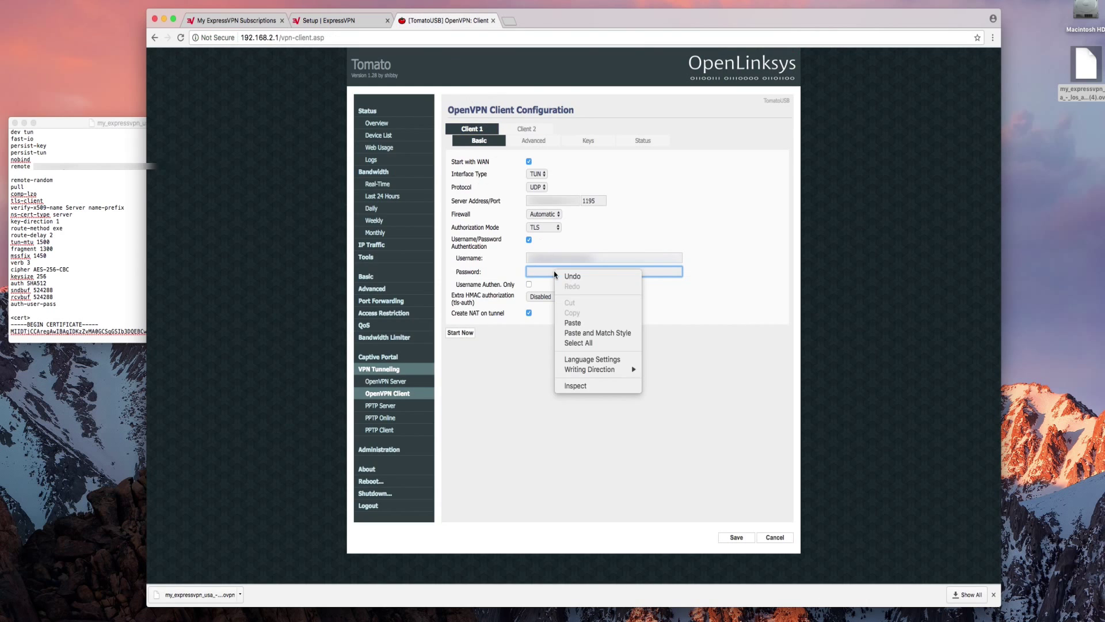
pyautogui.click(575, 322)
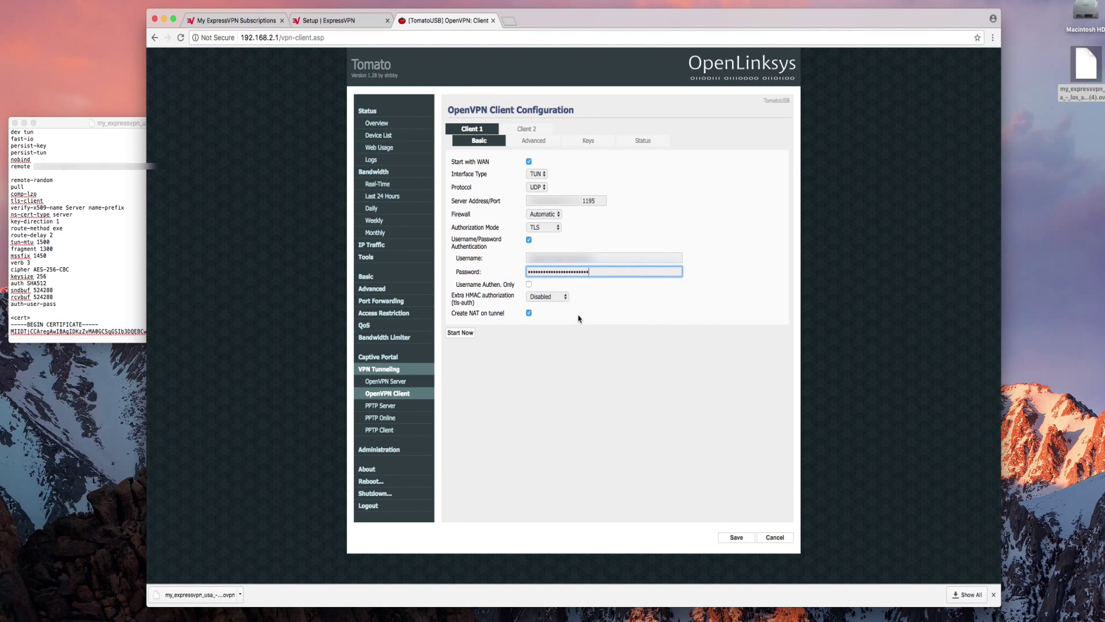
# - Set Extra HMAC authorization to Outgoing (1), then go to the Advanced settings
pyautogui.click(548, 296)
pyautogui.click(558, 324)
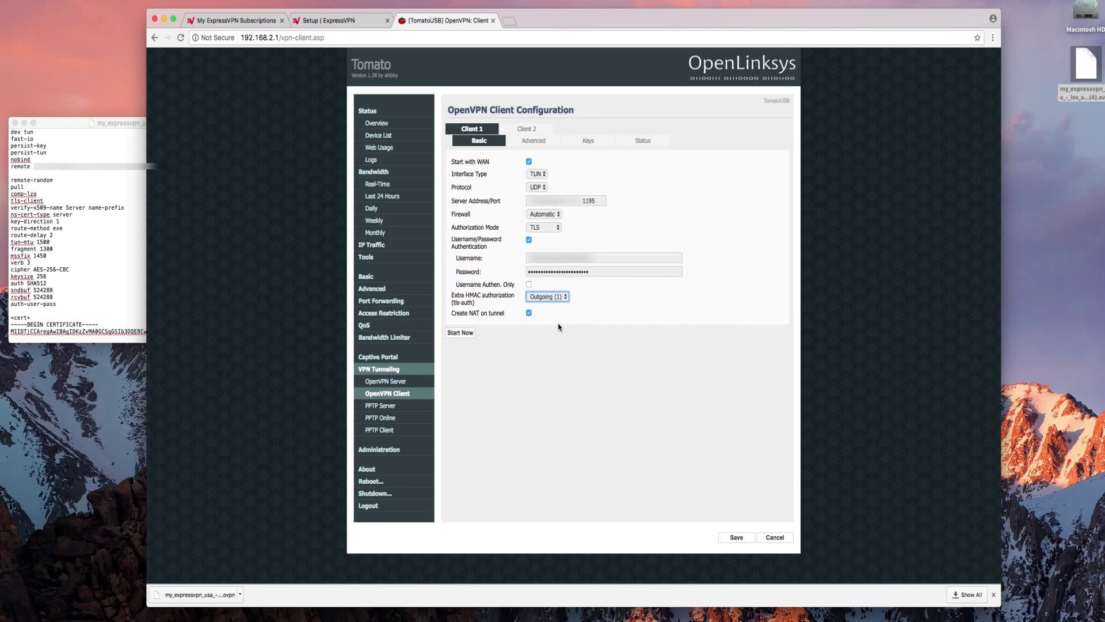
pyautogui.click(528, 142)
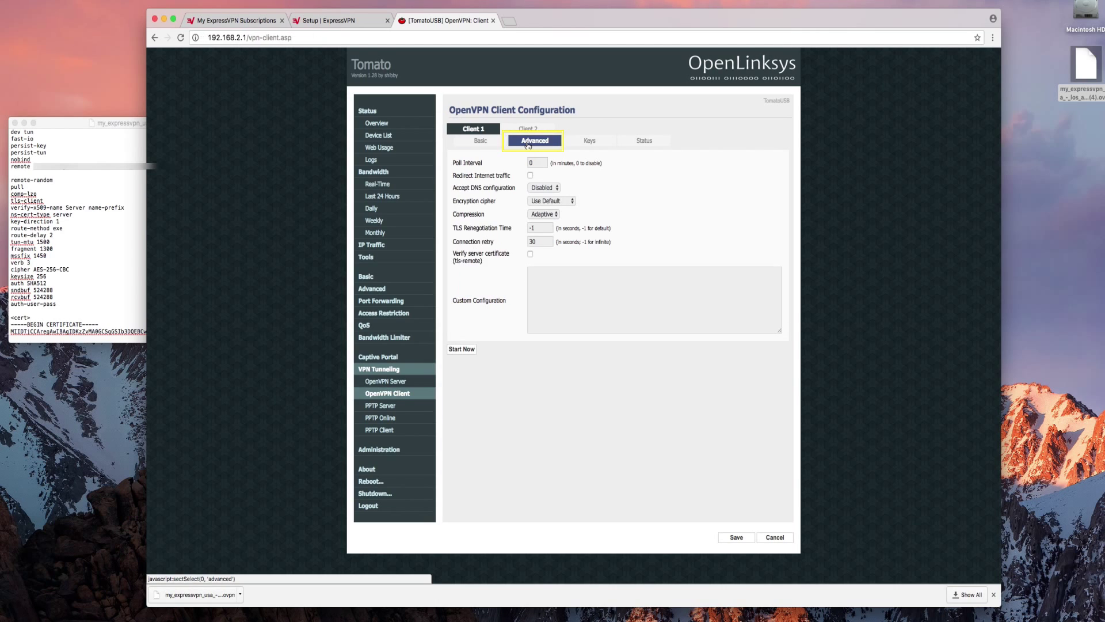
# - Set DNS configuration to Exclusive, encryption cipher to AES-256-CBC, and connection retry to -1
pyautogui.click(550, 189)
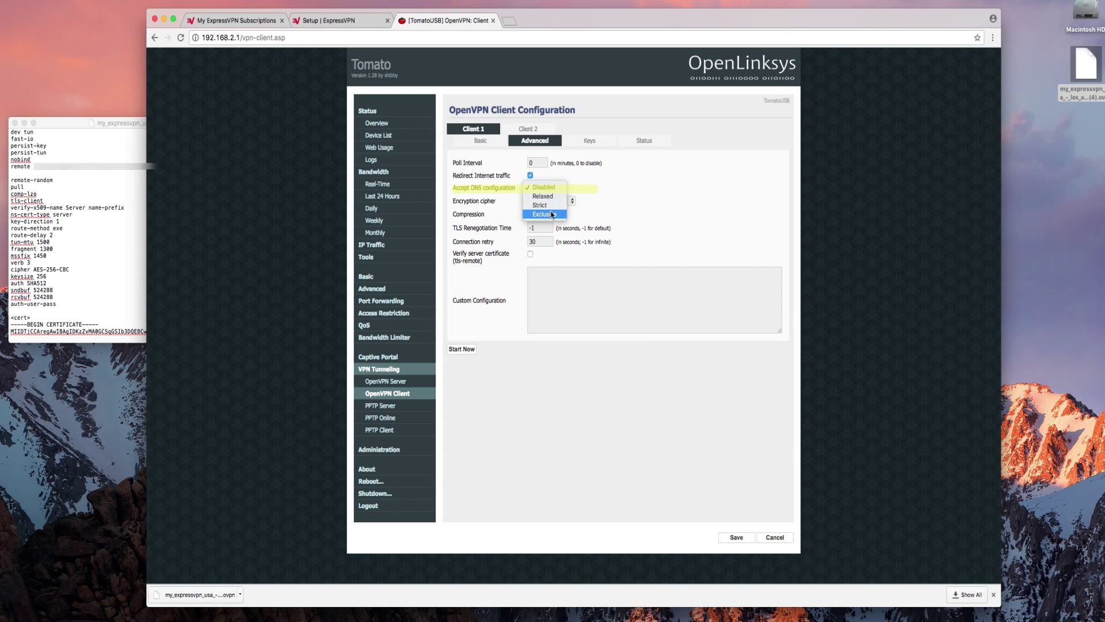
pyautogui.click(552, 214)
pyautogui.click(552, 201)
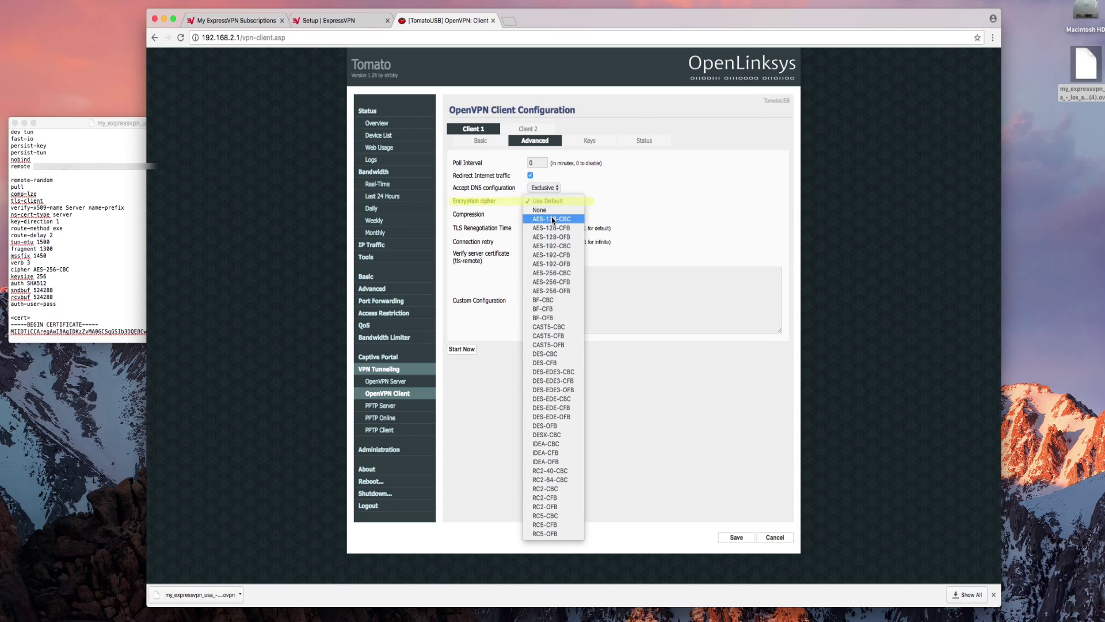
pyautogui.click(561, 273)
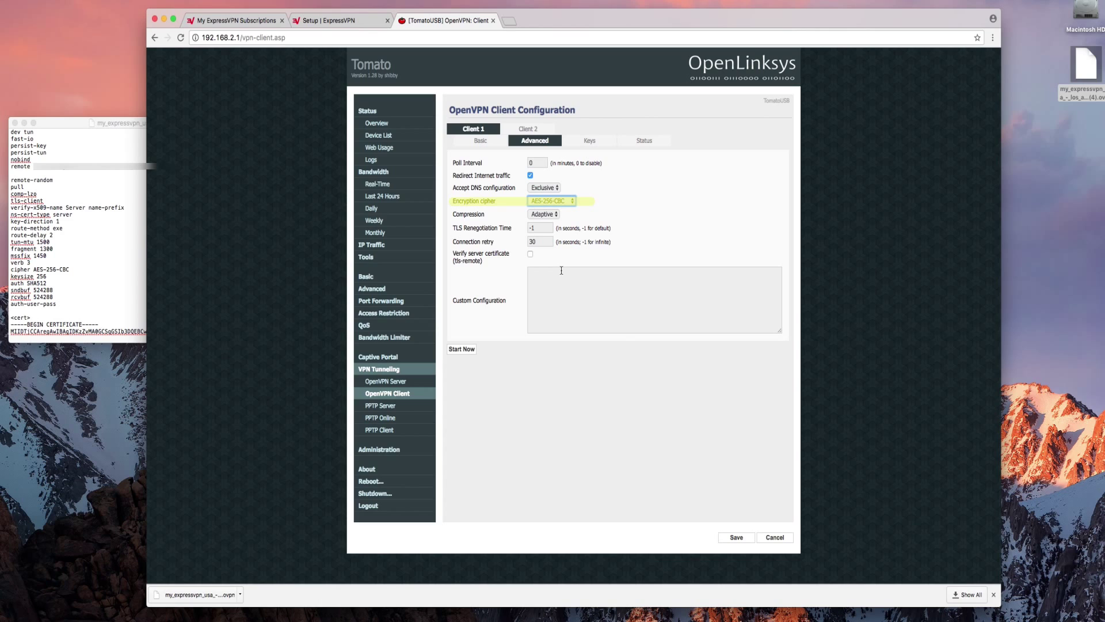
pyautogui.click(540, 238)
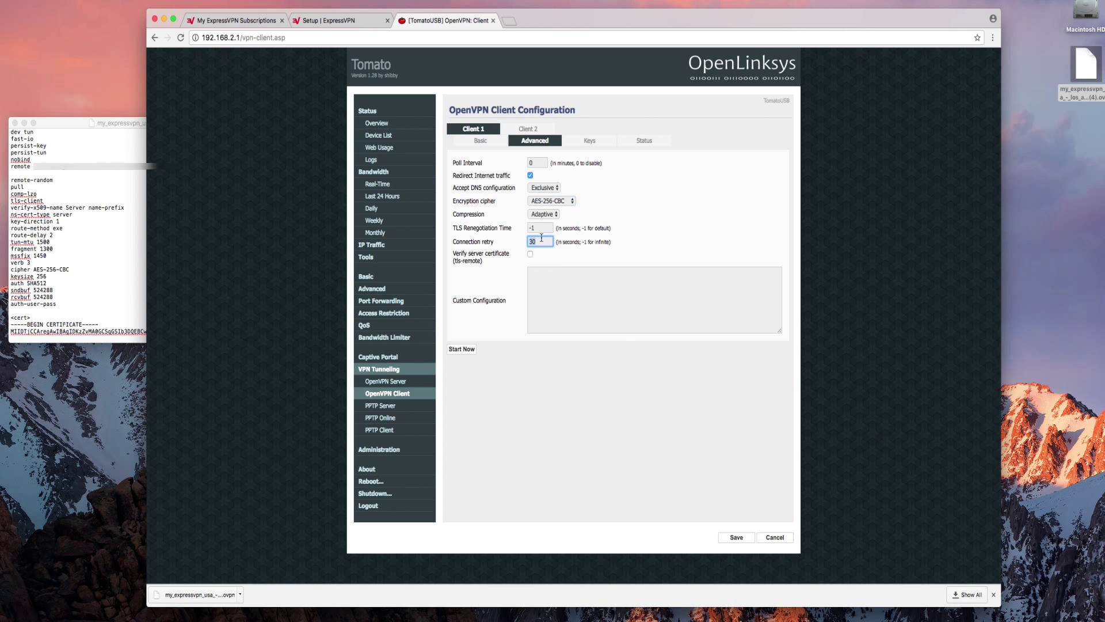
pyautogui.press('BackSpace')
pyautogui.press('BackSpace')
pyautogui.write('-1')
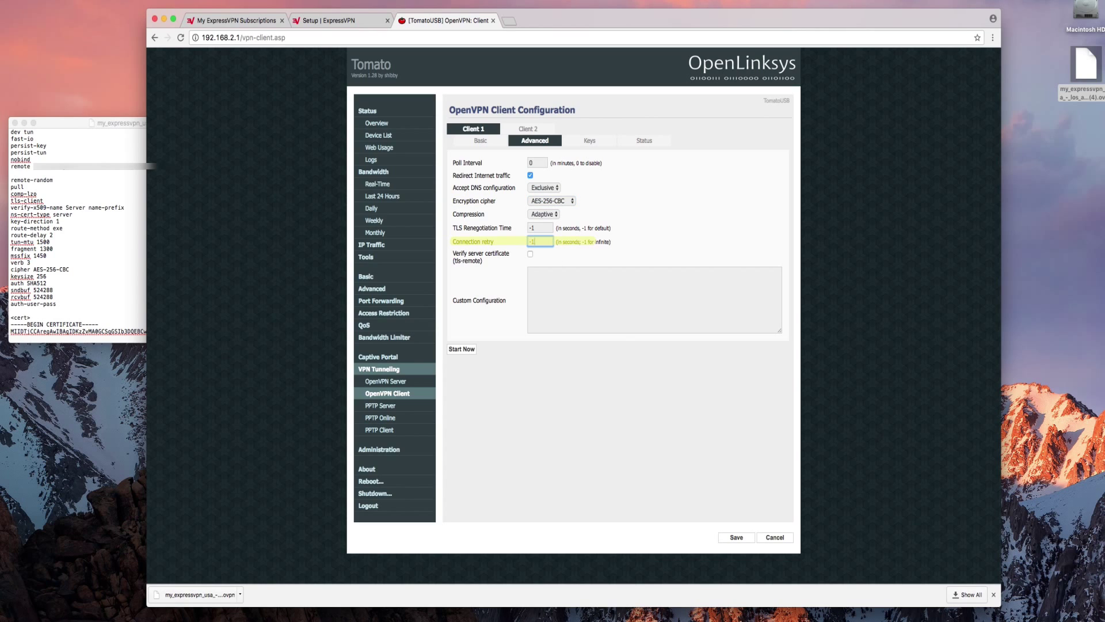
# - Paste the tun-mtu, fragment, mssfix, keysize, auth, sndbuf and rcvbuf options into Custom Configuration
pyautogui.click(554, 288)
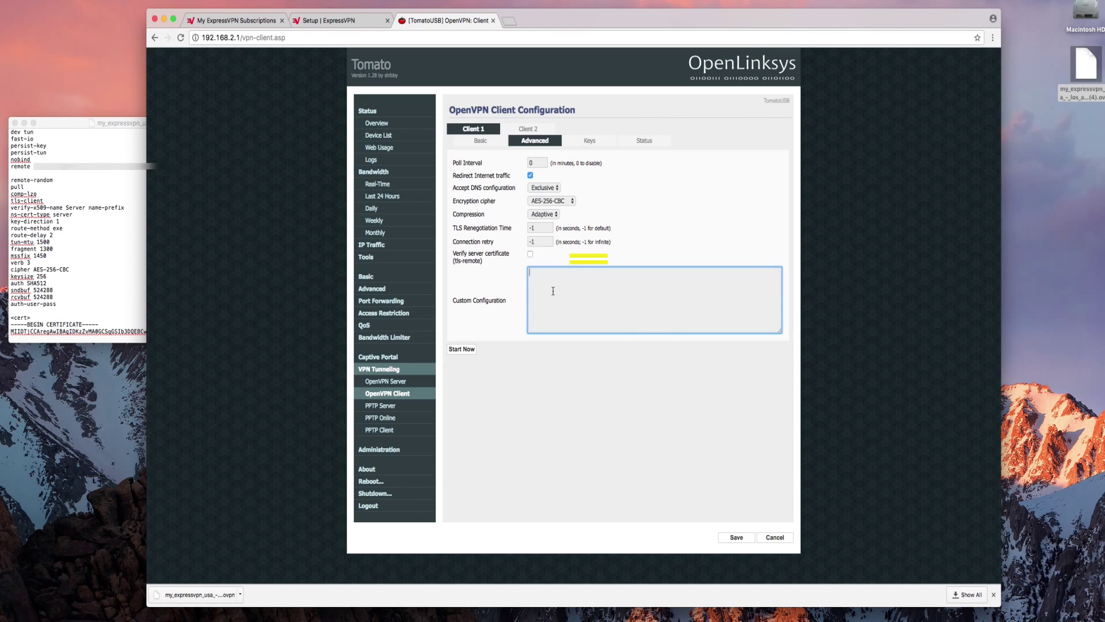
pyautogui.hotkey('ctrl', 'v')
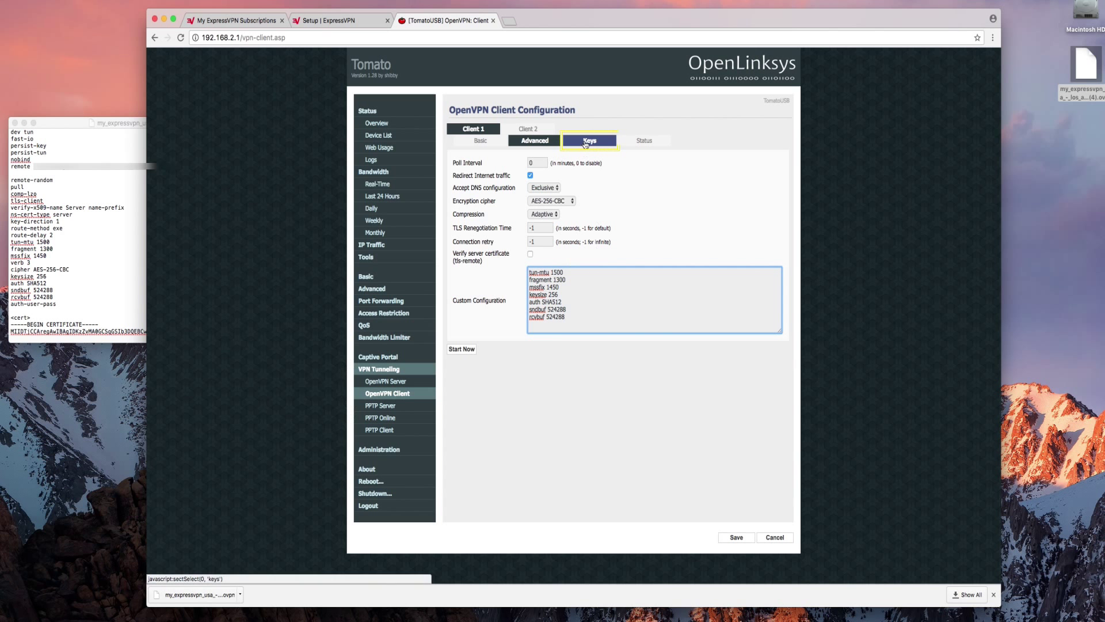
pyautogui.click(586, 145)
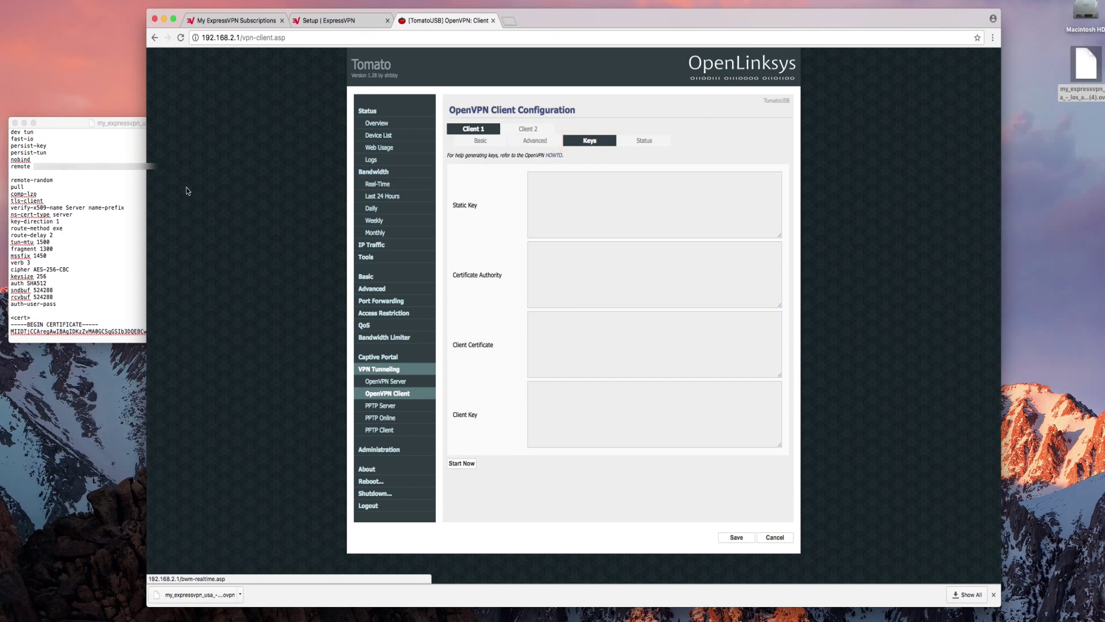
# - Paste the static key block from the .ovpn file into Client 1's Static Key box
pyautogui.click(121, 235)
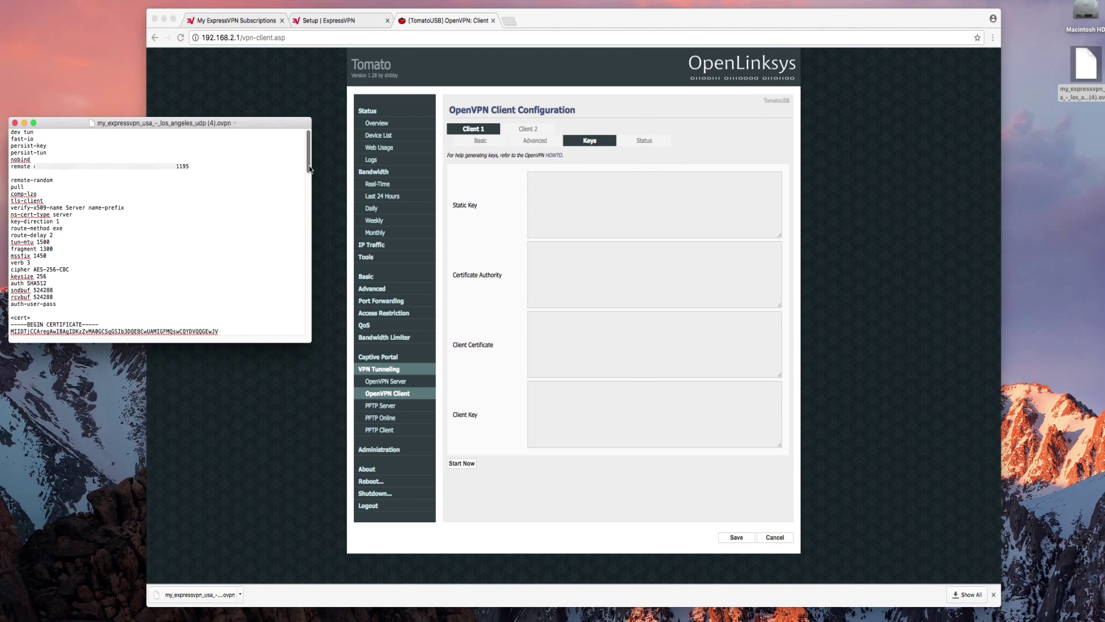
pyautogui.moveTo(309, 169)
pyautogui.mouseDown()
pyautogui.moveTo(286, 280)
pyautogui.moveTo(22, 189)
pyautogui.mouseUp()
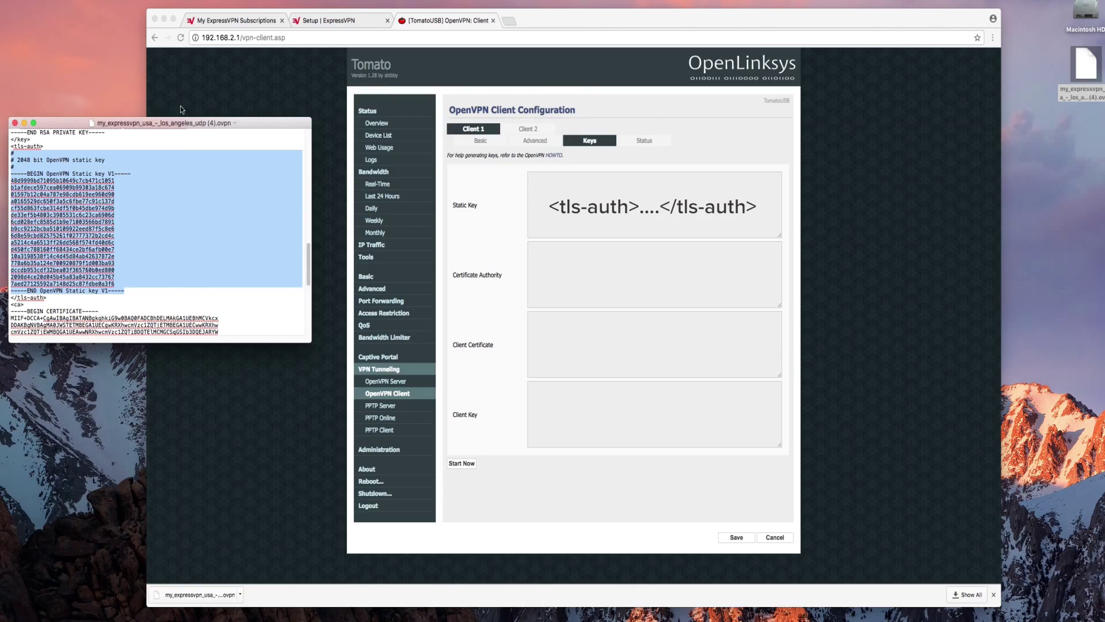
pyautogui.click(550, 197)
pyautogui.press('super+v')
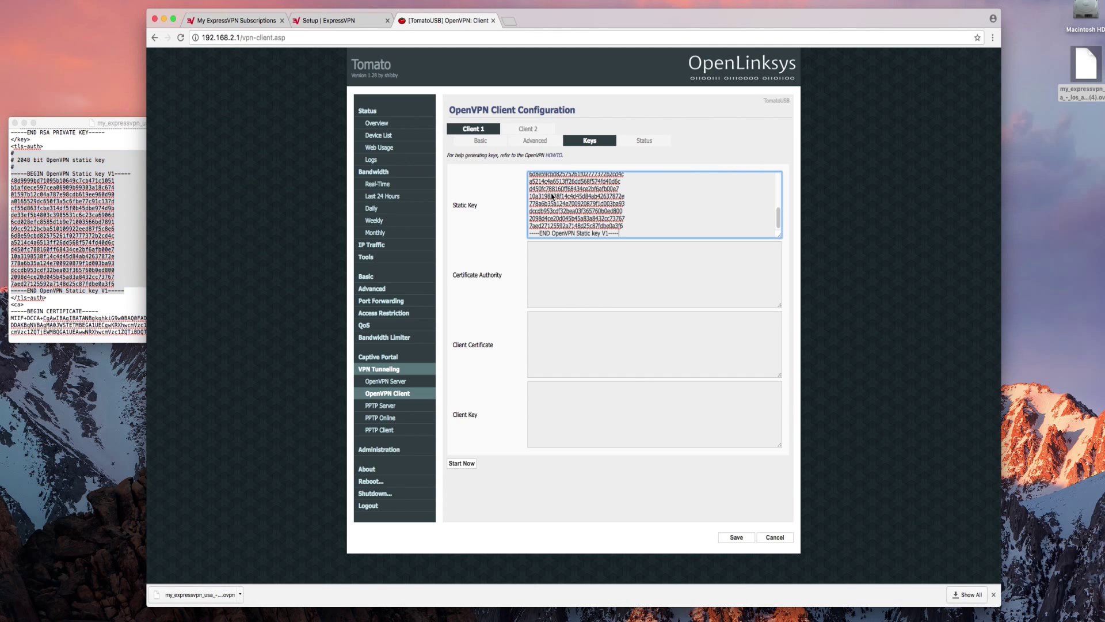
# - Select the CA certificate block in the .ovpn file for the Certificate Authority field
pyautogui.click(74, 224)
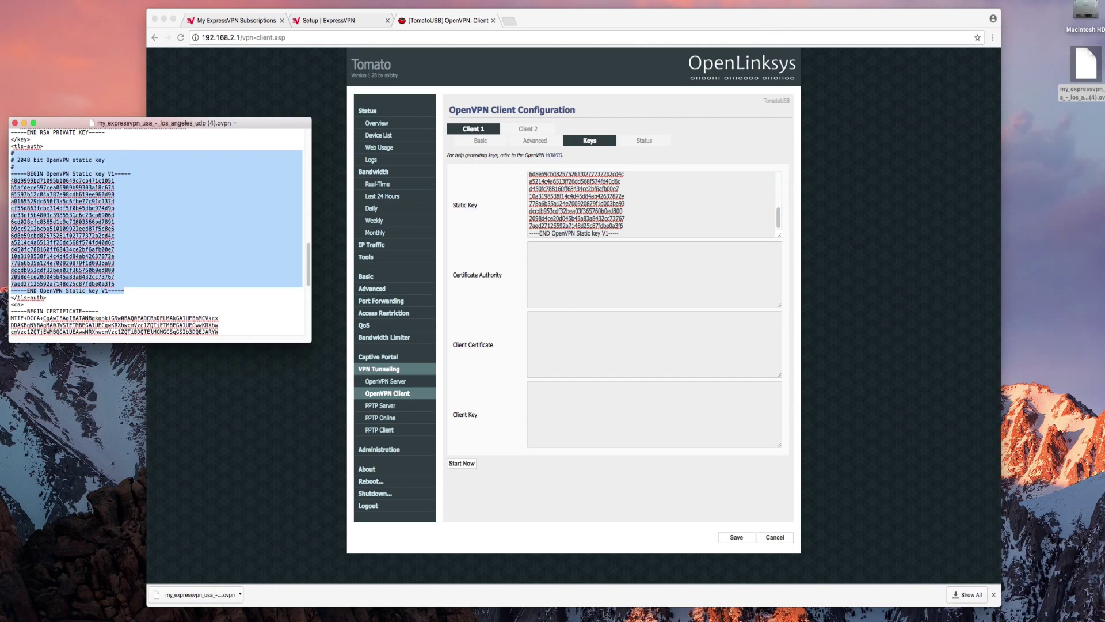
pyautogui.moveTo(309, 255); pyautogui.dragTo(309, 301)
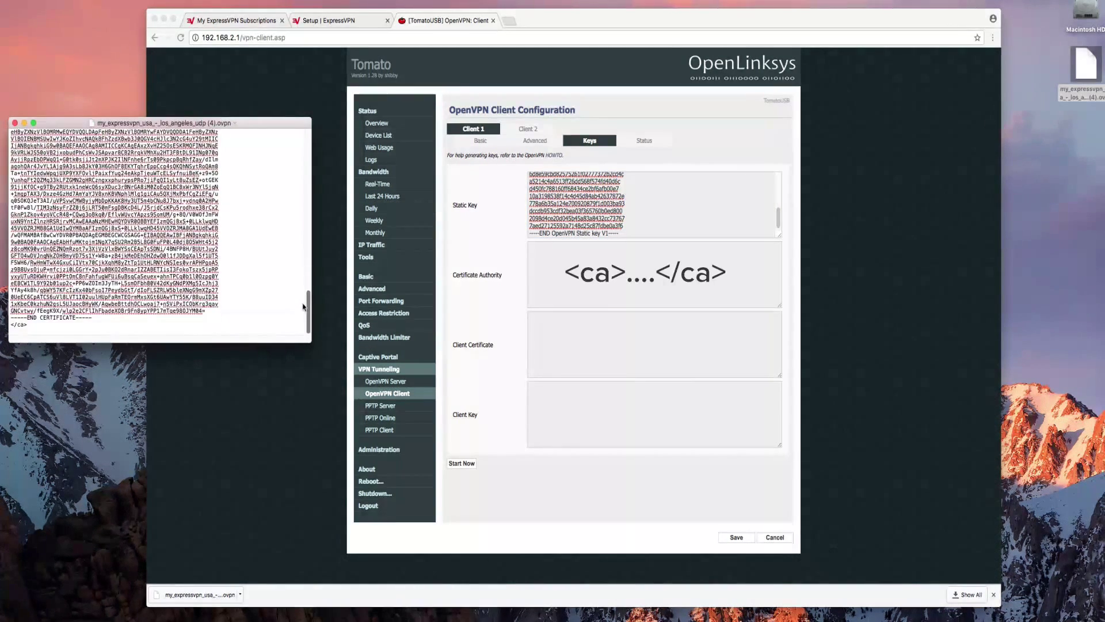
pyautogui.moveTo(118, 320); pyautogui.dragTo(8, 141)
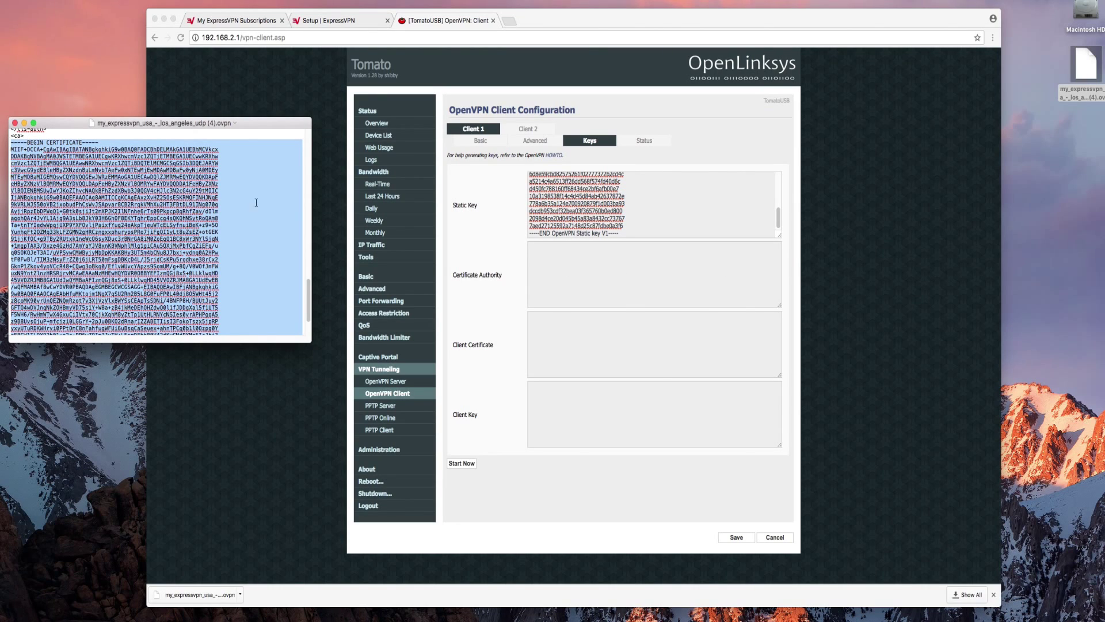
pyautogui.click(569, 256)
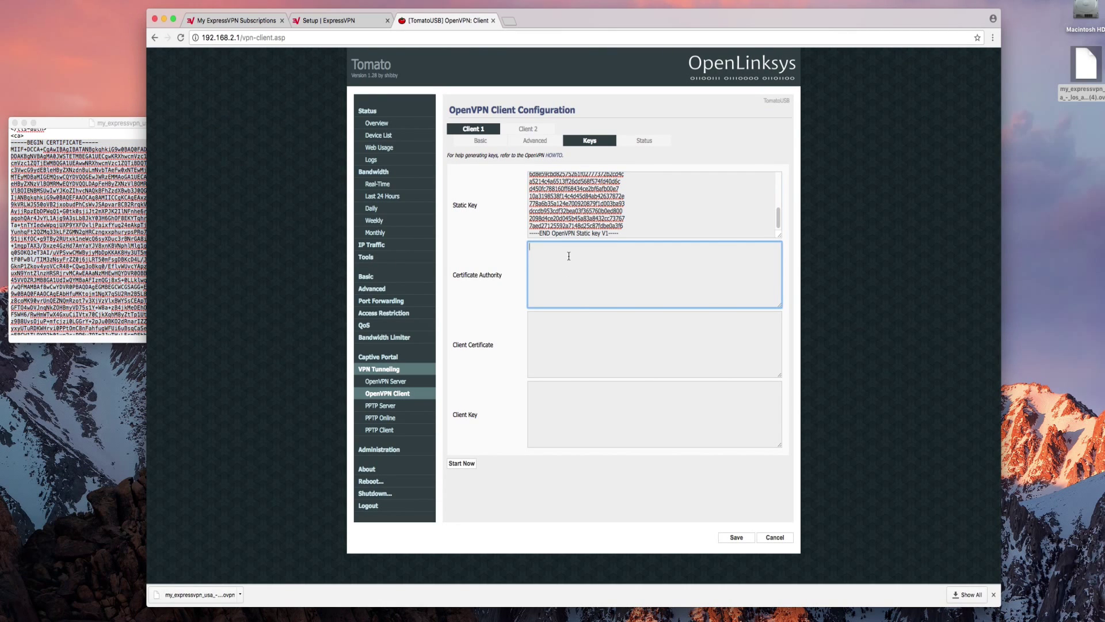
# - Paste the CA certificate into Certificate Authority and the client certificate block into Client Certificate
pyautogui.press('super+v')
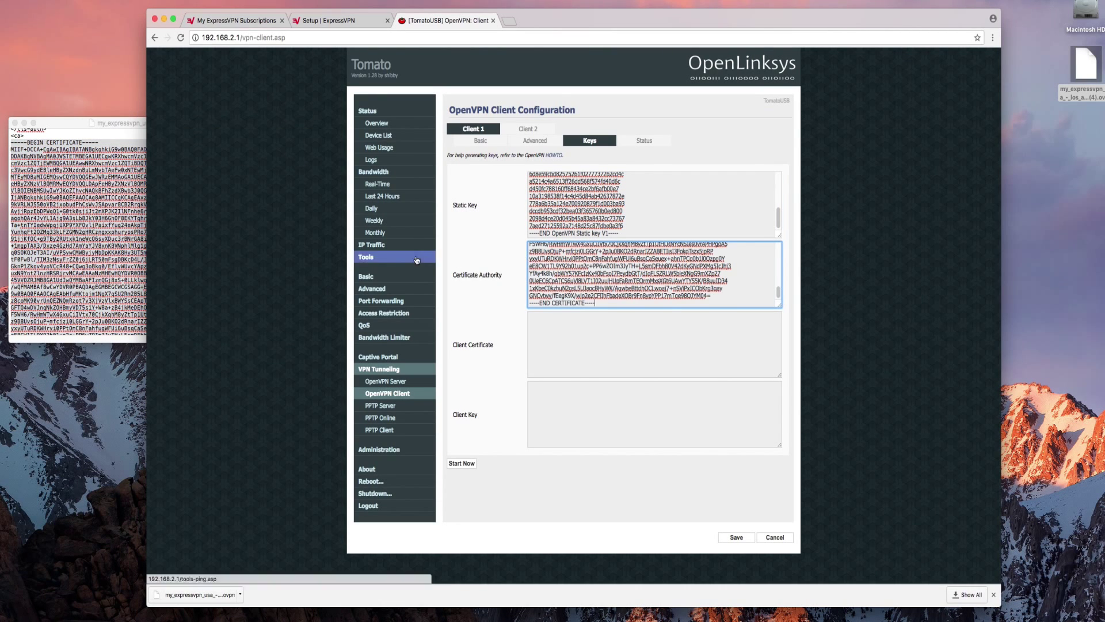
pyautogui.click(81, 240)
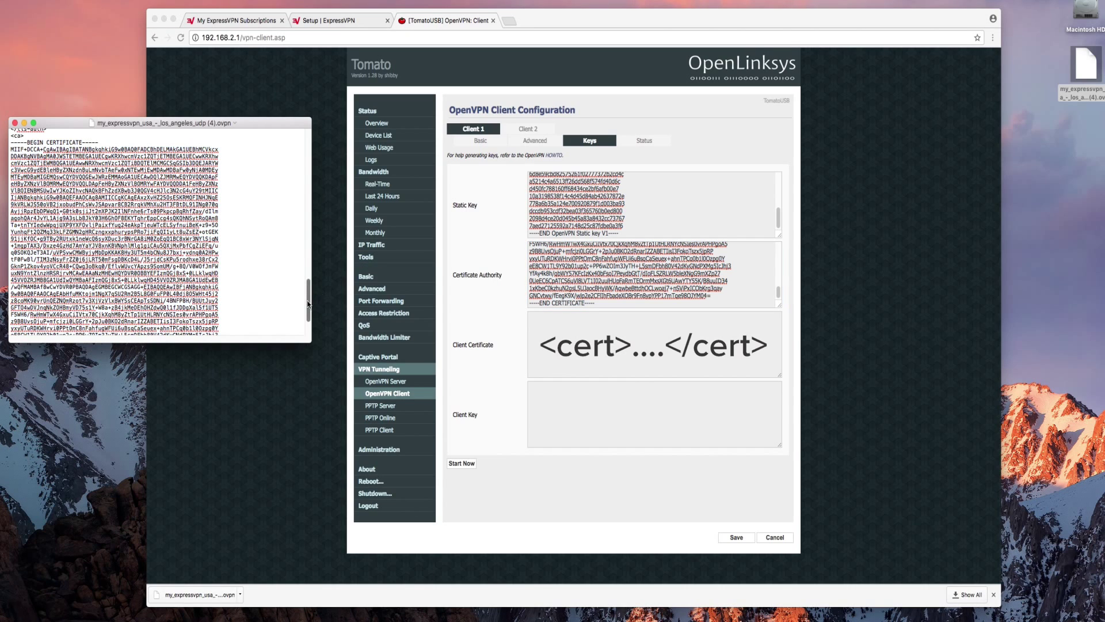
pyautogui.moveTo(305, 299); pyautogui.dragTo(307, 188)
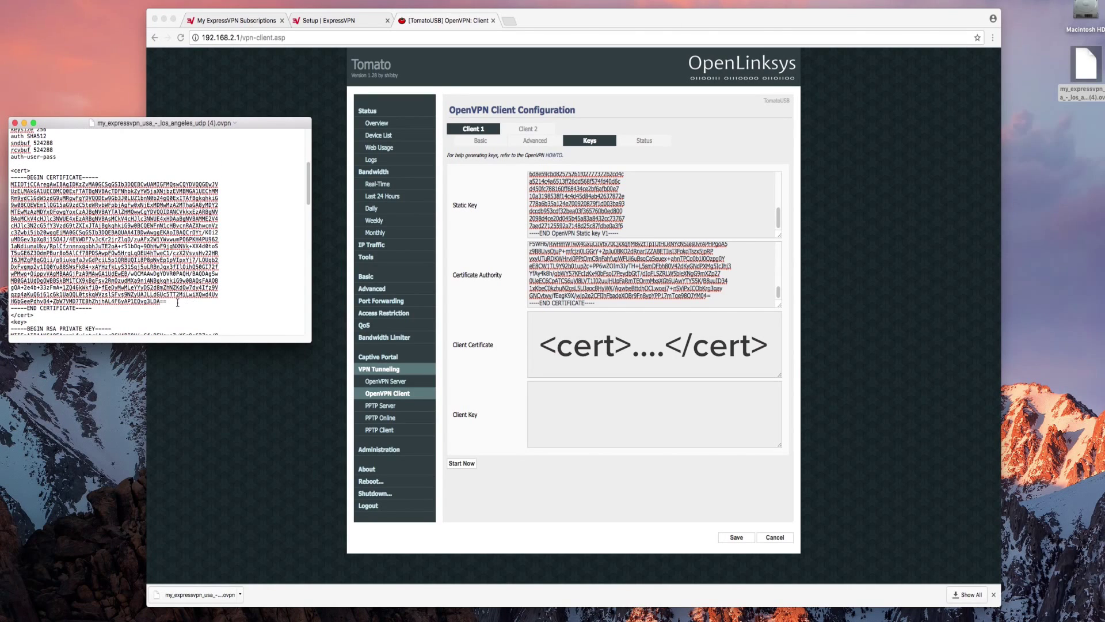
pyautogui.moveTo(119, 306); pyautogui.dragTo(7, 180)
pyautogui.click(592, 345)
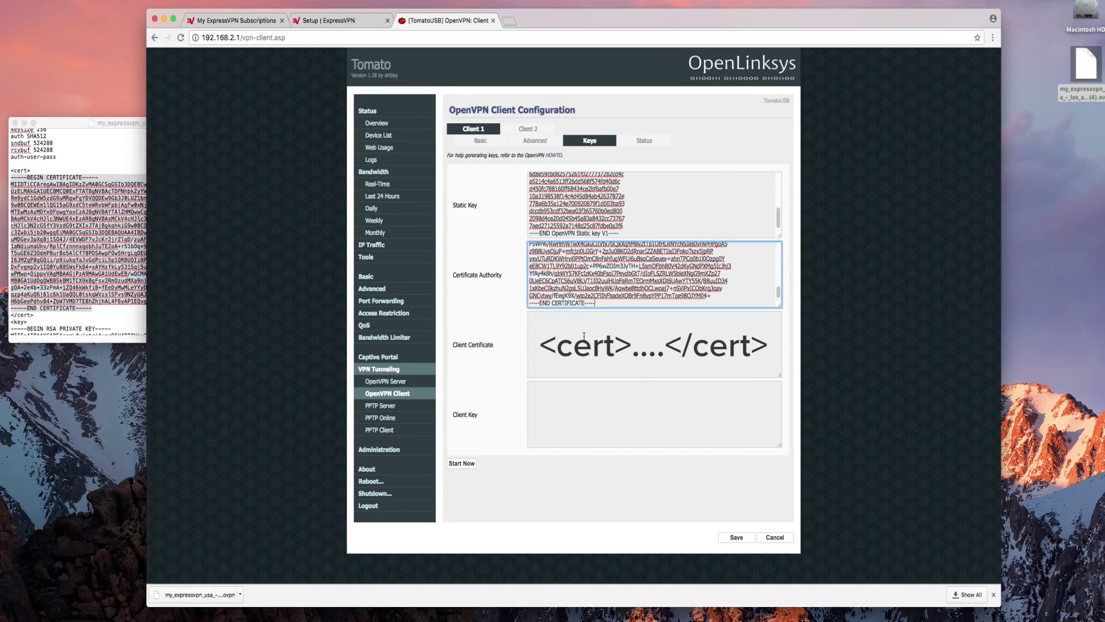
pyautogui.click(576, 333)
pyautogui.press('super+v')
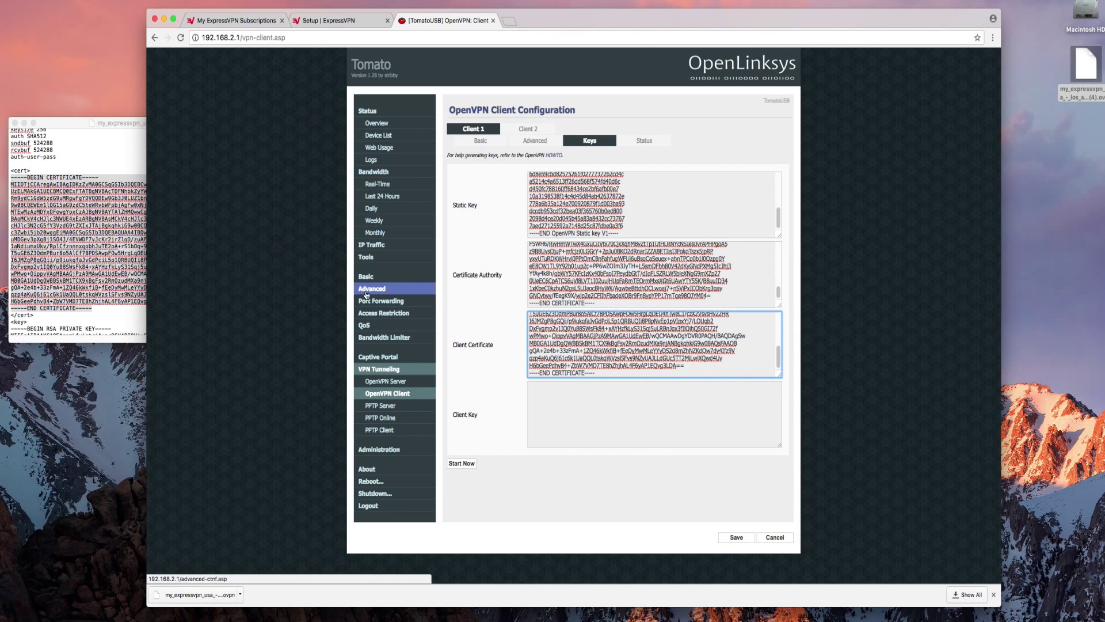
# - Select the RSA private key block in the .ovpn file for the Client Key field
pyautogui.click(145, 253)
pyautogui.click(145, 253)
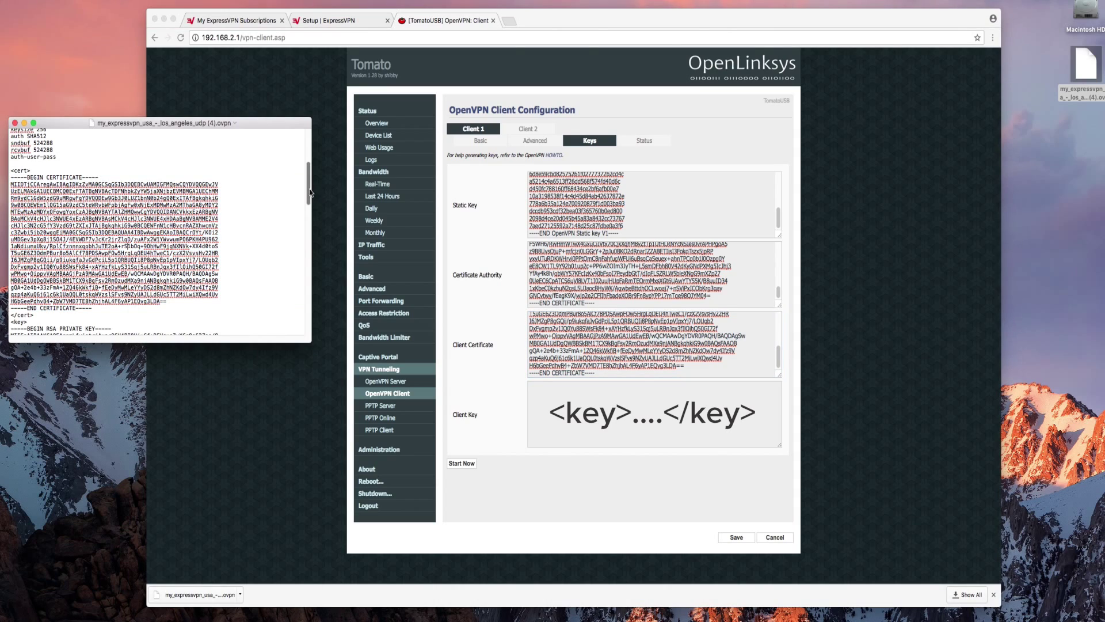
pyautogui.moveTo(308, 188); pyautogui.dragTo(301, 236)
pyautogui.moveTo(157, 308); pyautogui.dragTo(10, 150)
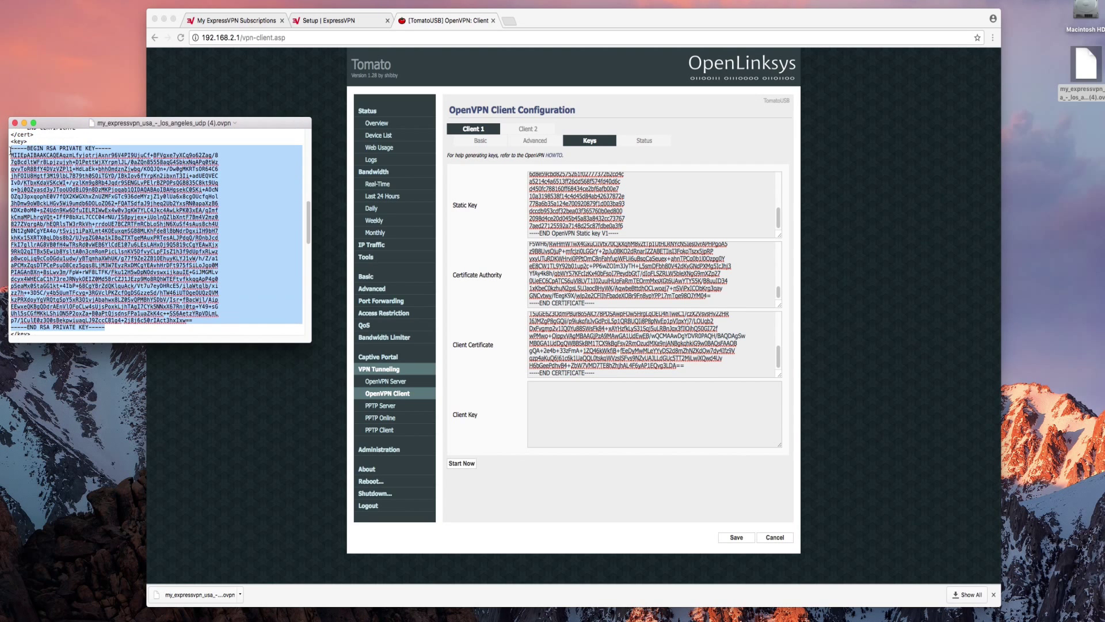
pyautogui.click(492, 404)
# - Paste the RSA private key into Client Key, save Client 1, and start the VPN client
pyautogui.click(578, 407)
pyautogui.press('super+v')
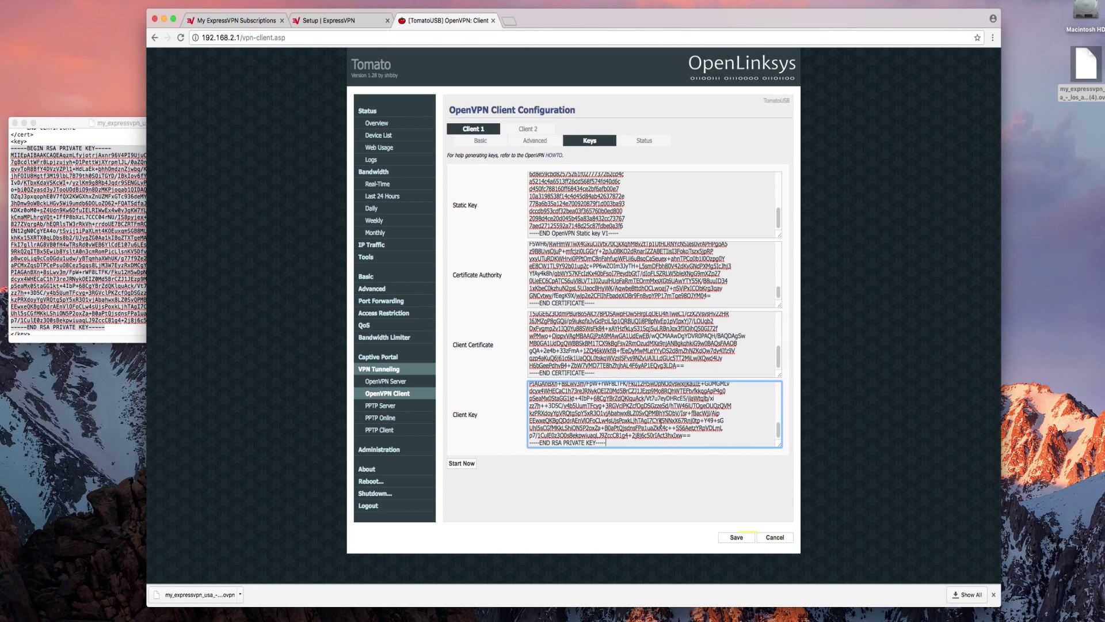
pyautogui.click(736, 537)
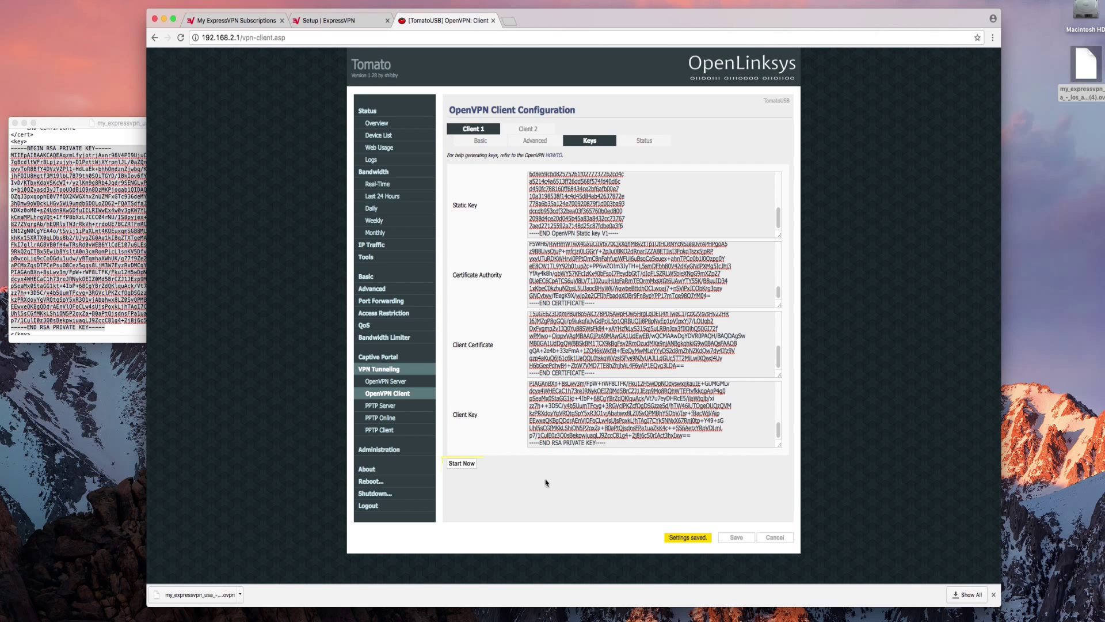
pyautogui.click(464, 463)
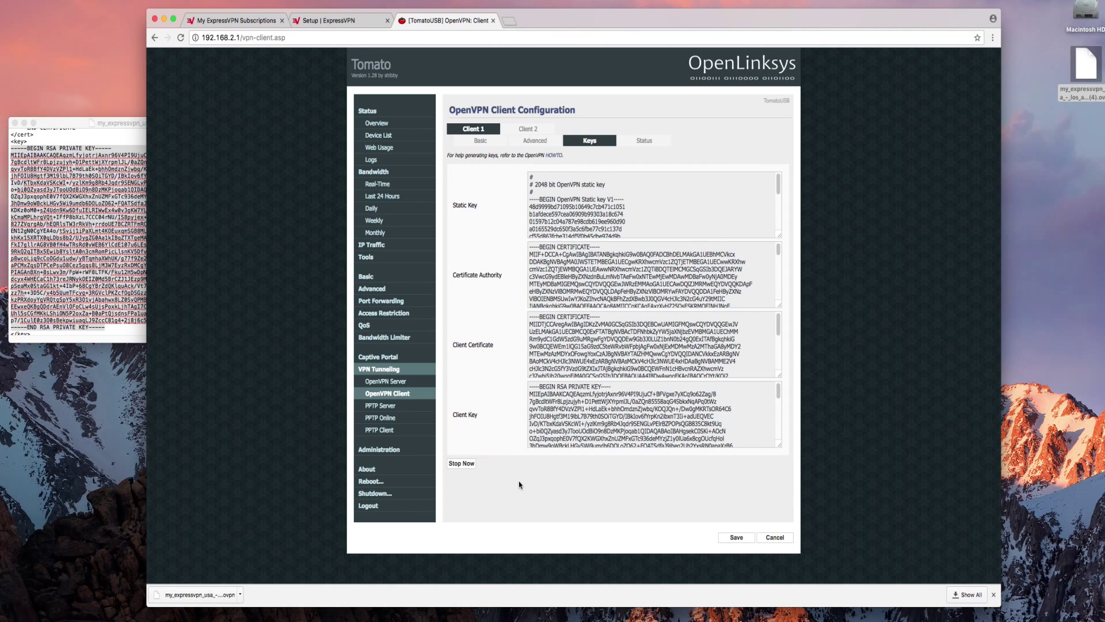
# - Load expressvpn.com/what-is-my-ip in a new tab to check the connection
pyautogui.click(509, 20)
pyautogui.write('expressvpn.com/what-is-my-ip')
pyautogui.press('Return')
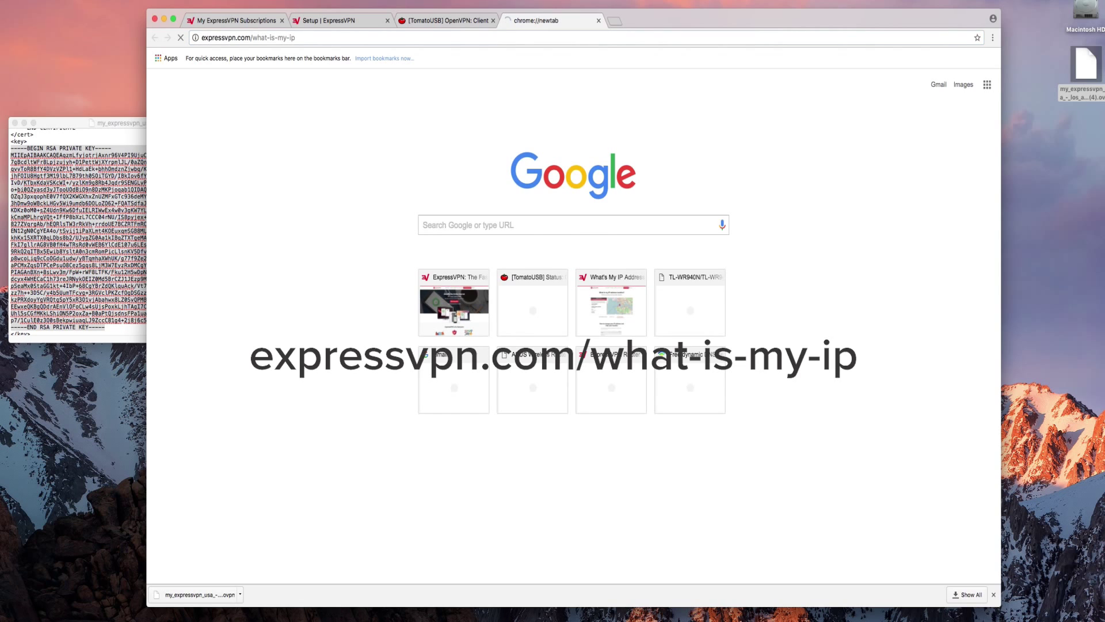